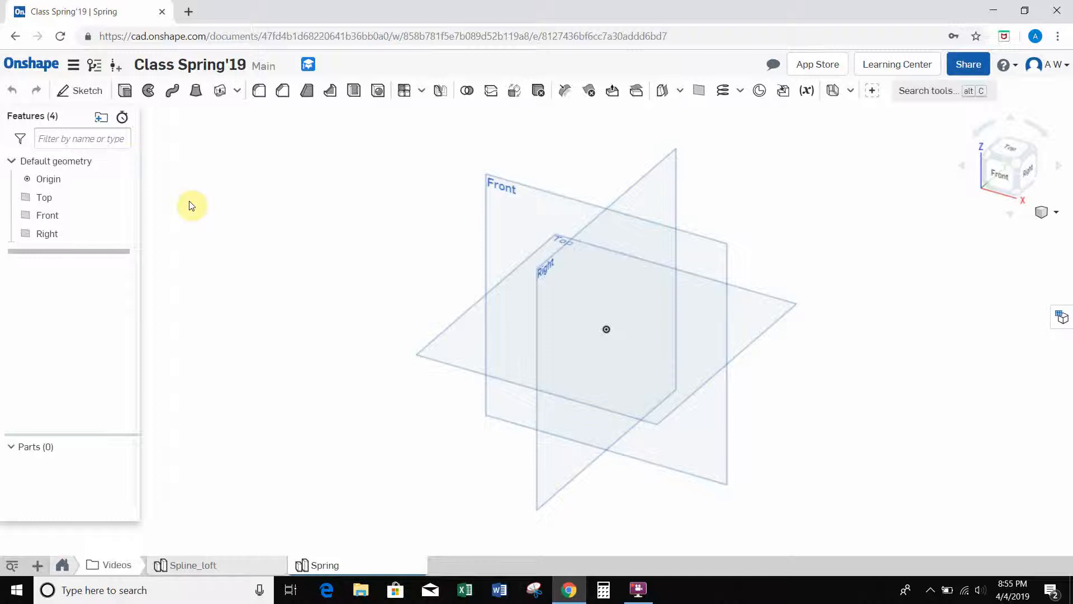
Start a sketch on the Top plane and draw a circle about 1.19 in in diameter centred on the origin.
left_click(89, 94)
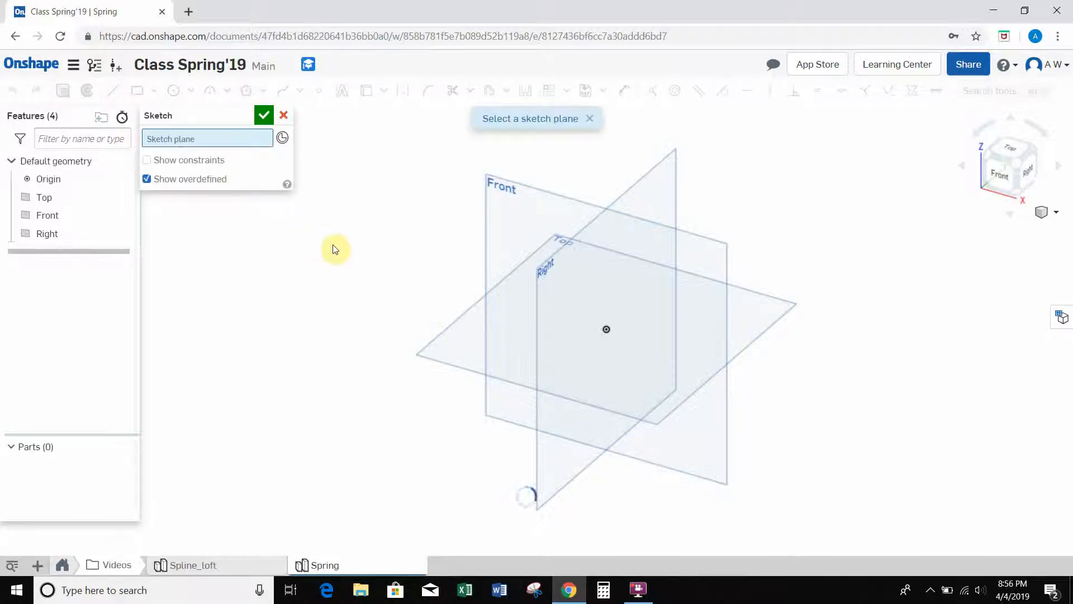
left_click(457, 342)
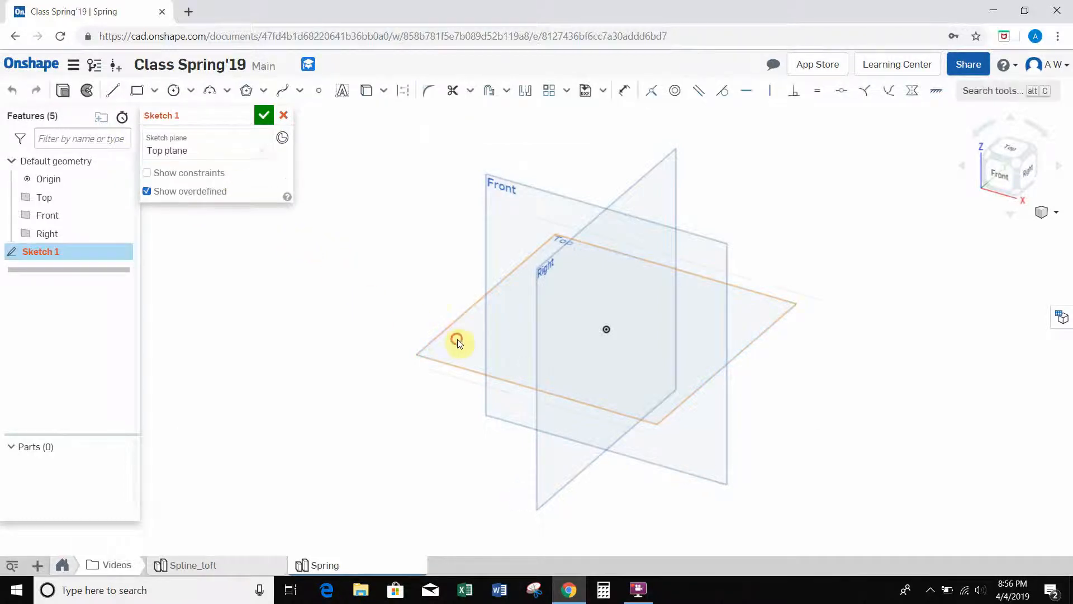
left_click(1017, 146)
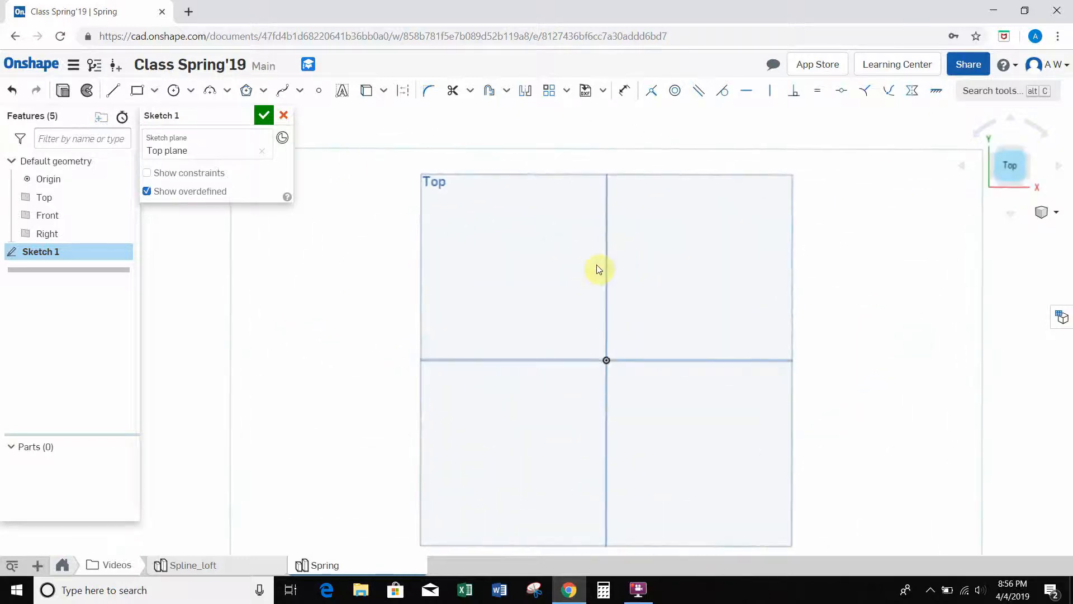
left_click(173, 90)
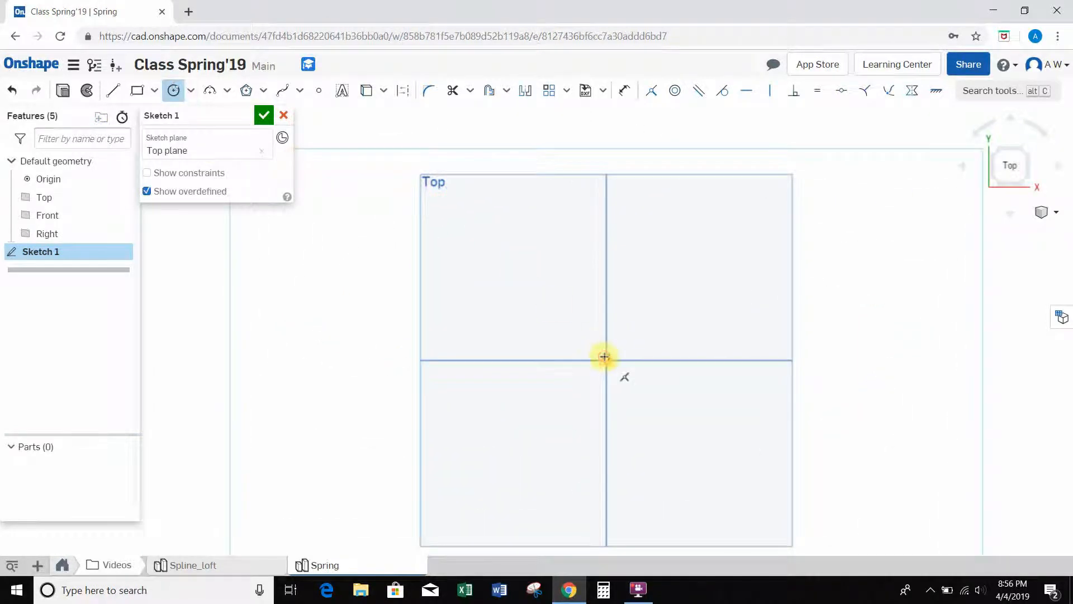
left_click(605, 358)
left_click(579, 336)
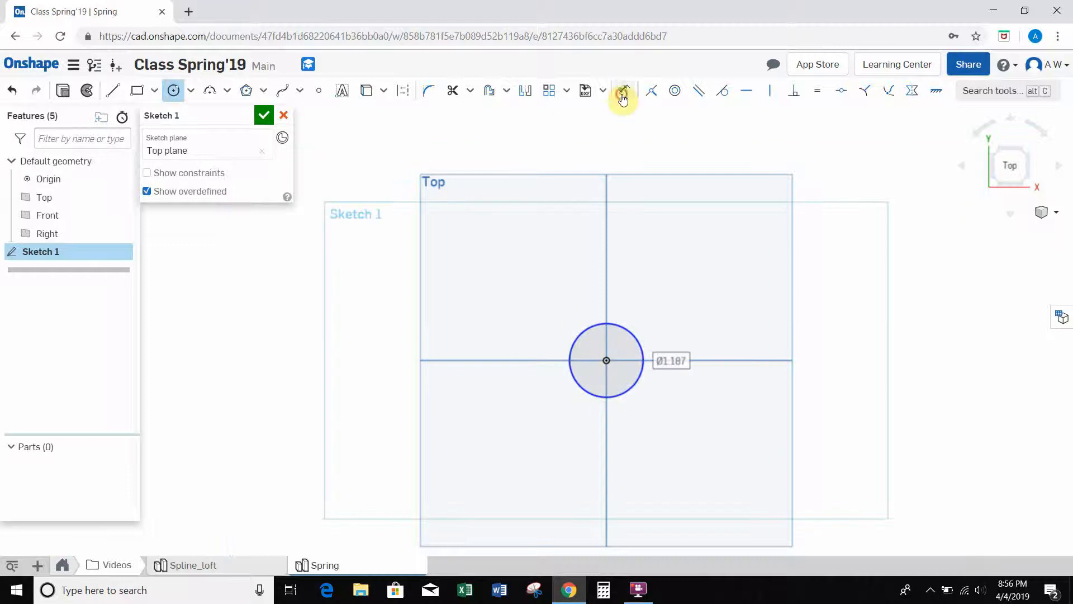
Dimension the circle's diameter to 1 in.
left_click(622, 94)
left_click(638, 345)
left_click(688, 295)
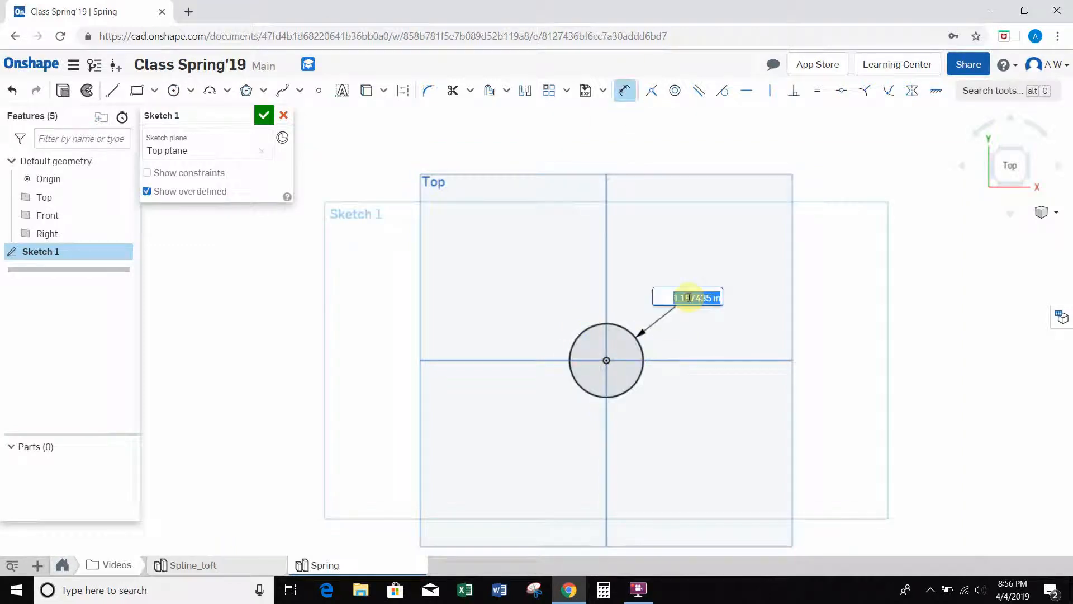
key("Return")
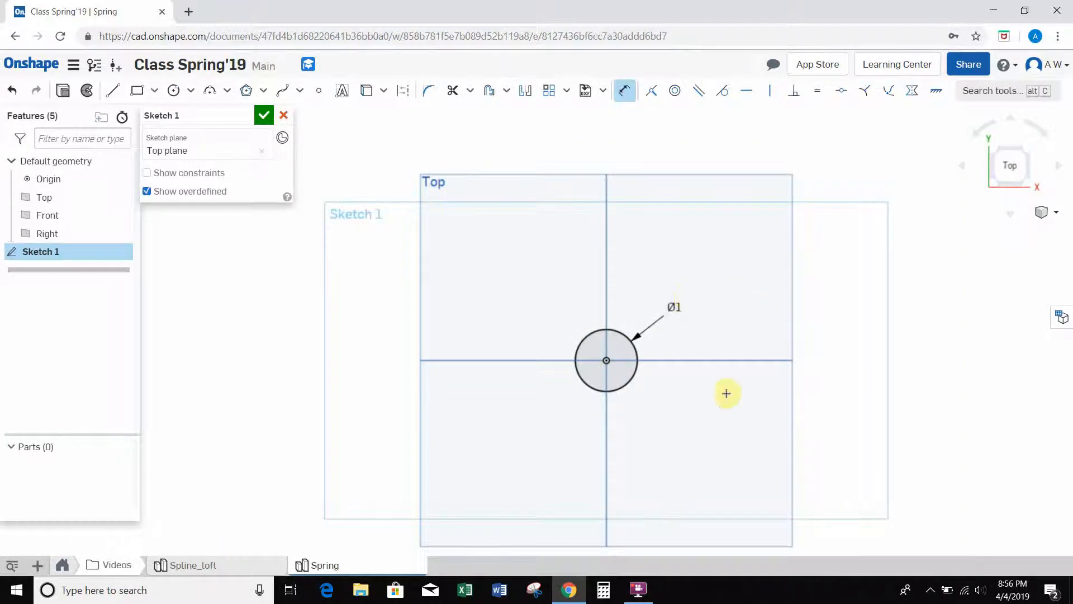
Extrude the circle sketch as a new solid with a blind depth of 3 in.
right_click_drag(736, 440, 737, 380)
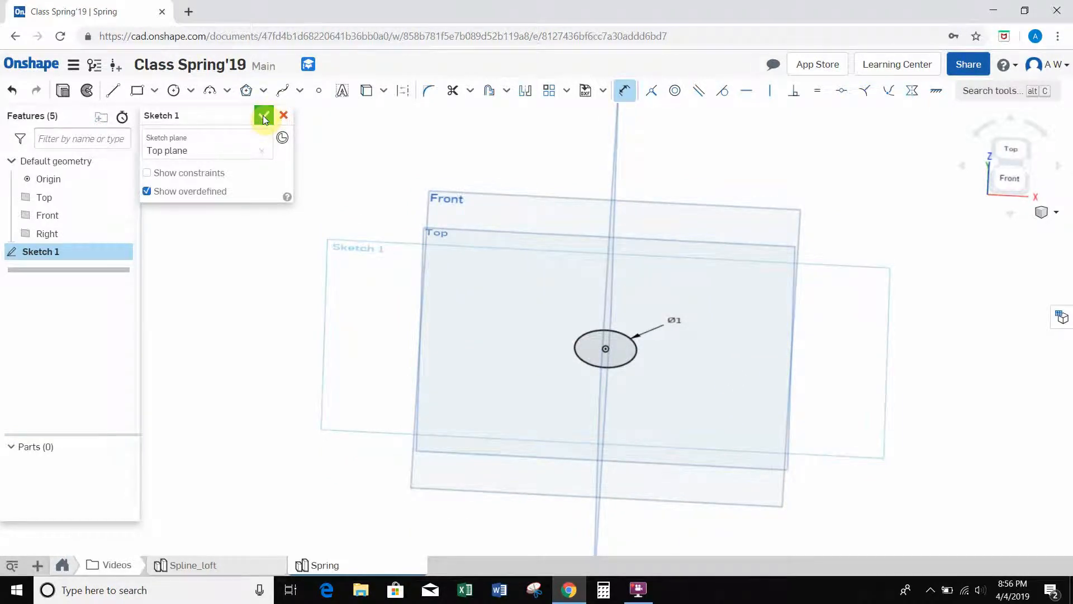
right_click_drag(408, 175, 376, 175)
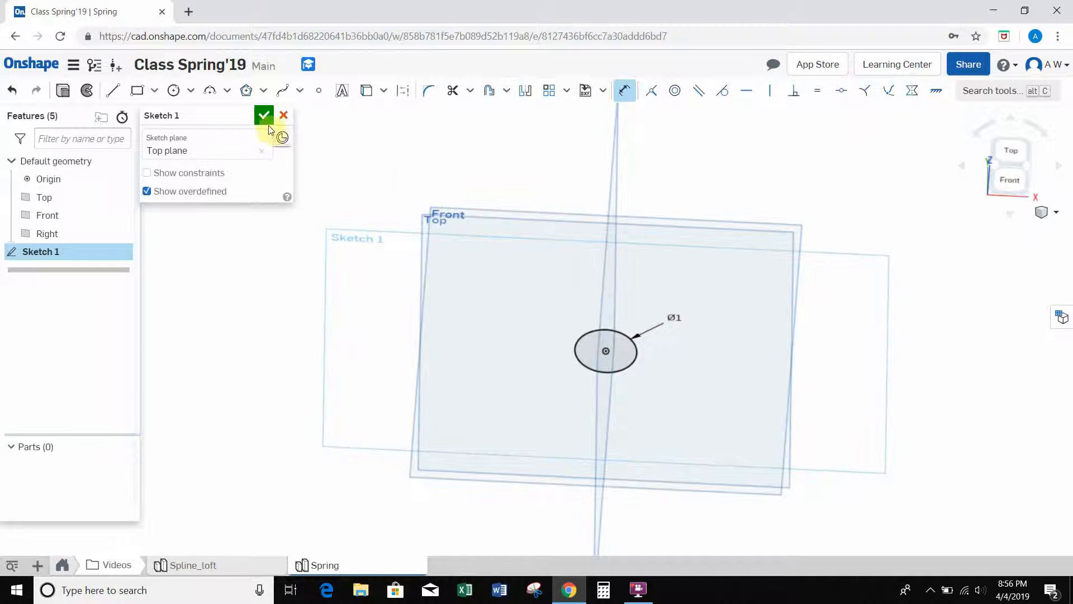
left_click(64, 91)
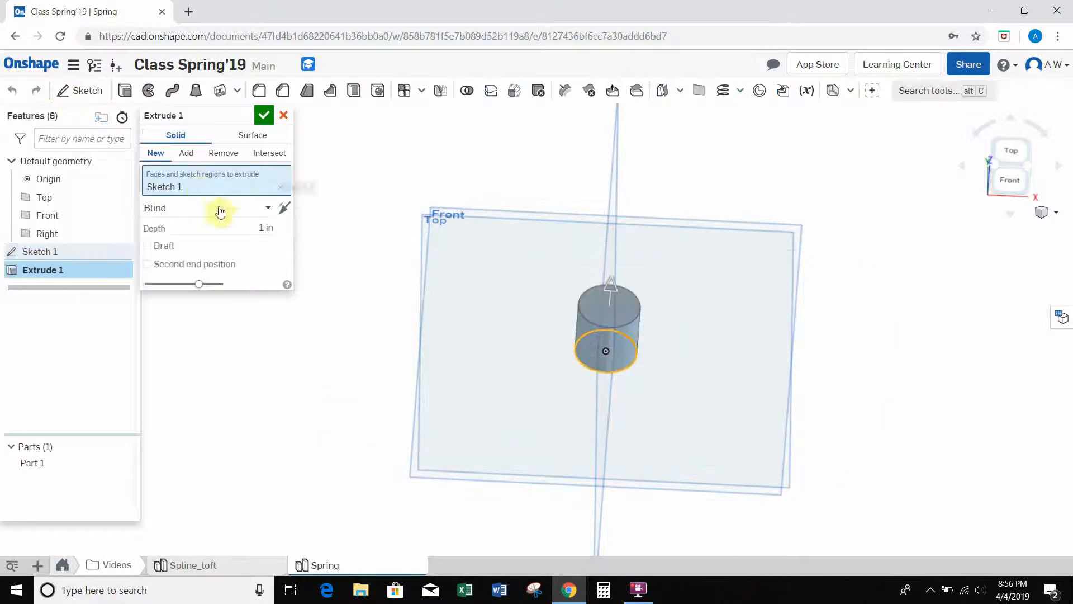
left_click(249, 229)
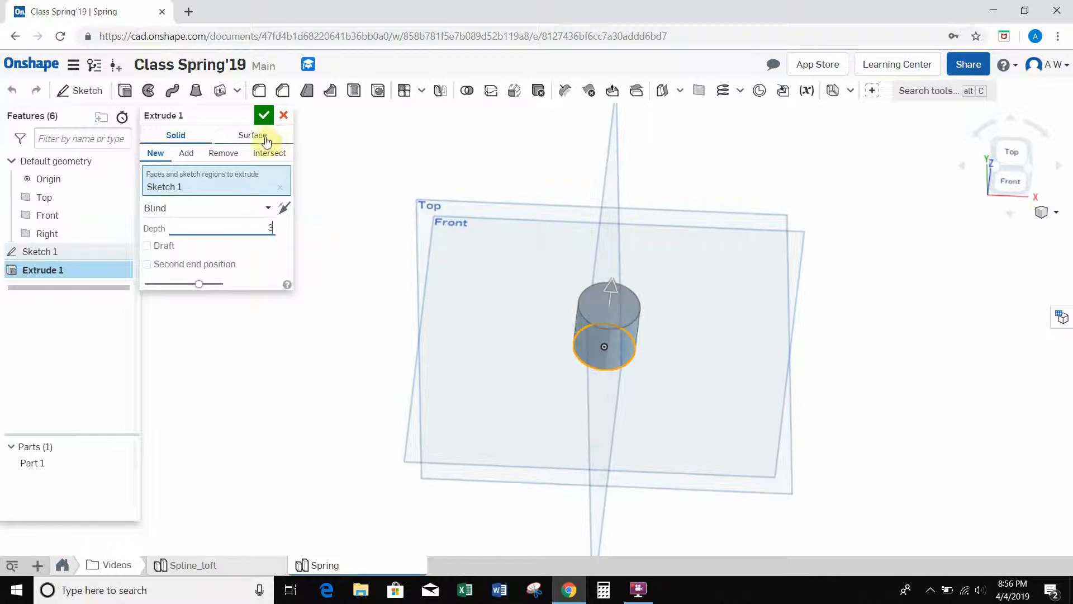
right_click_drag(379, 197, 377, 180)
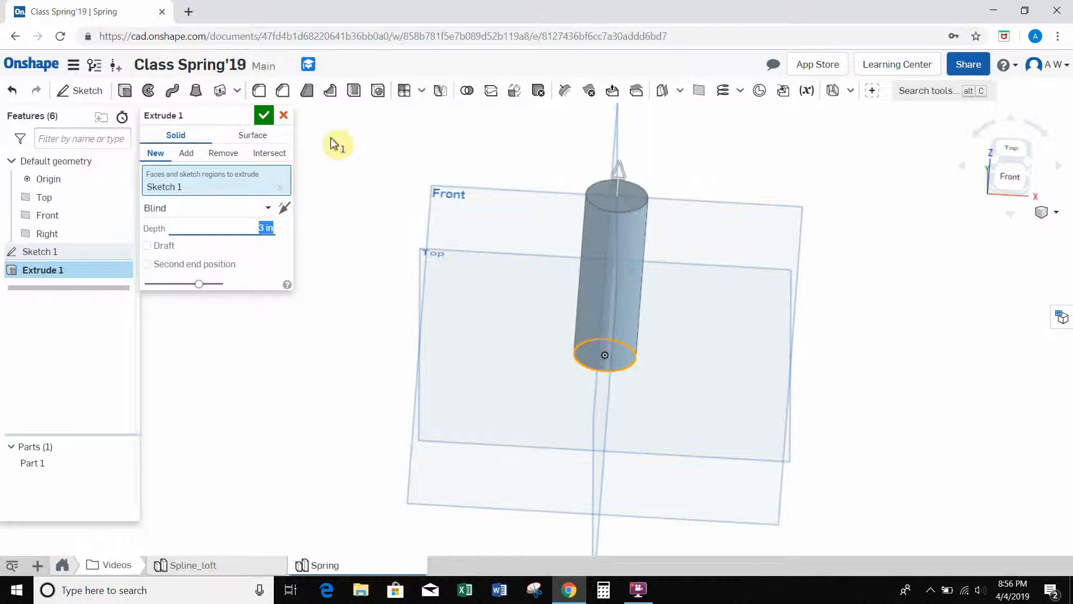
left_click(263, 114)
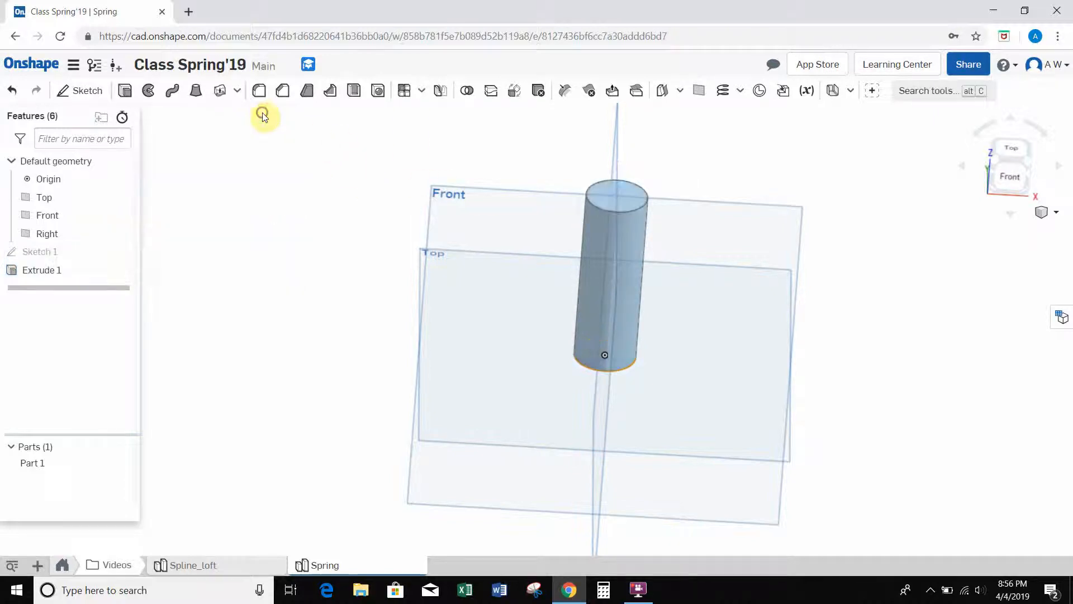
Start a Turns-type helix on the cylinder's side face with a clockwise direction.
mouse_move(353, 207)
right_mouse_down()
mouse_move(350, 182)
mouse_move(336, 172)
mouse_move(359, 175)
mouse_move(344, 194)
mouse_move(358, 201)
right_mouse_up()
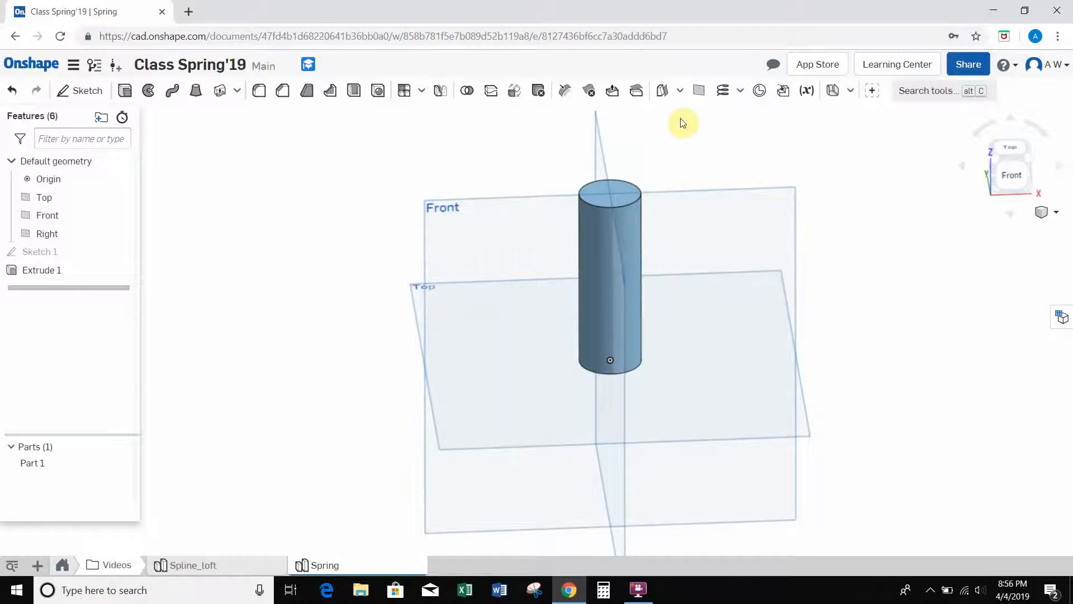
left_click(724, 92)
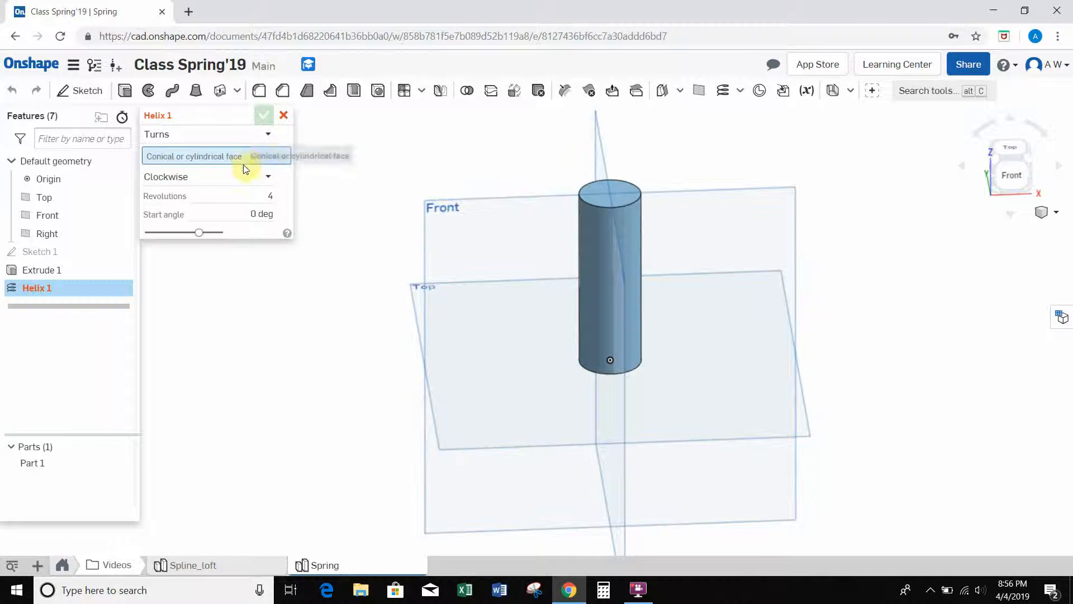
left_click(633, 230)
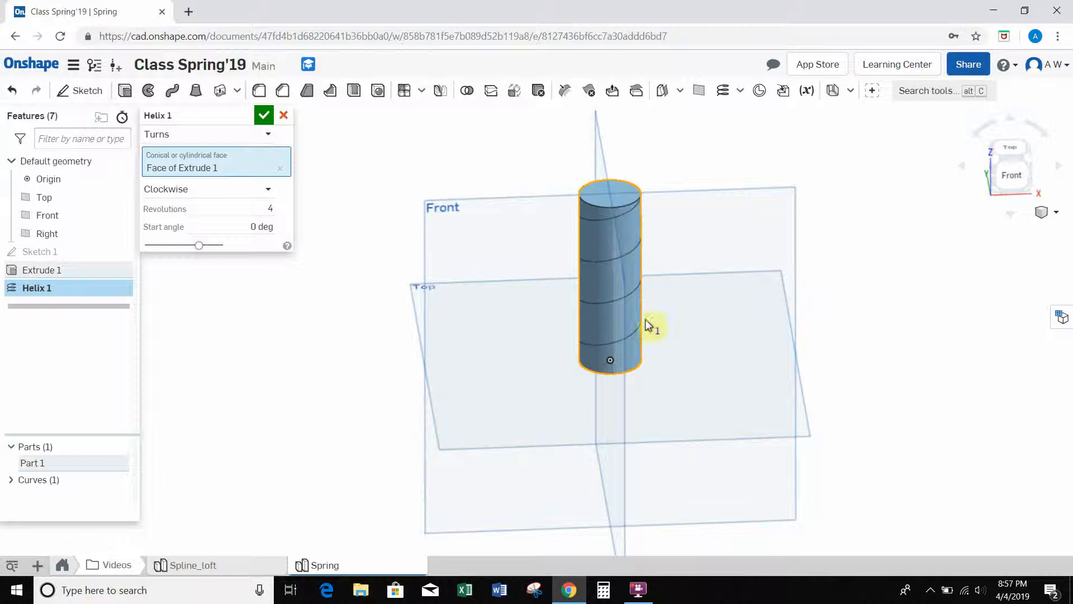
right_click_drag(724, 242, 696, 235)
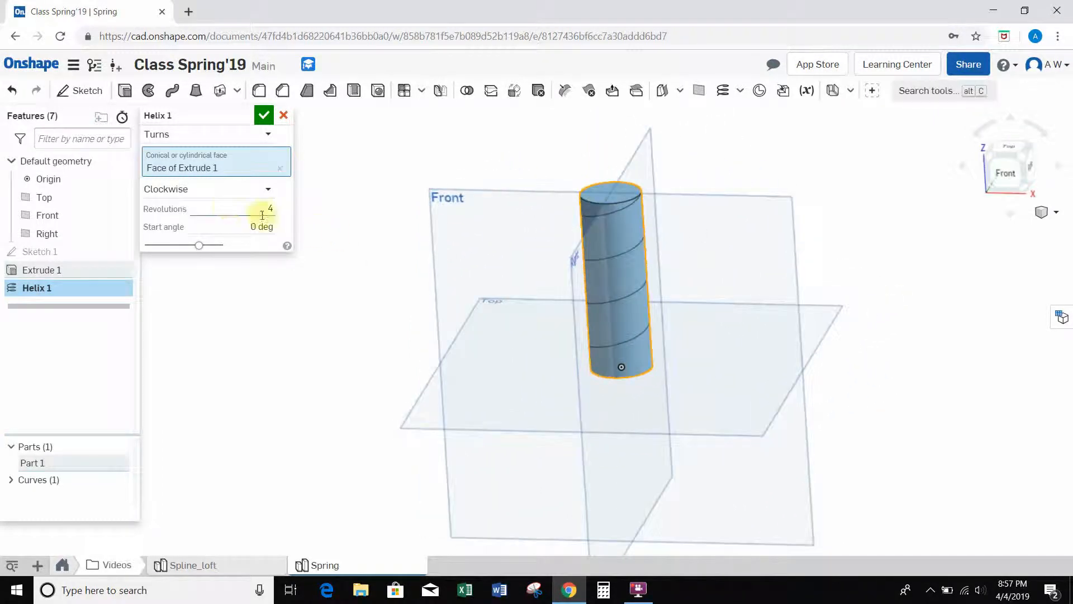
left_click(240, 191)
left_click(195, 218)
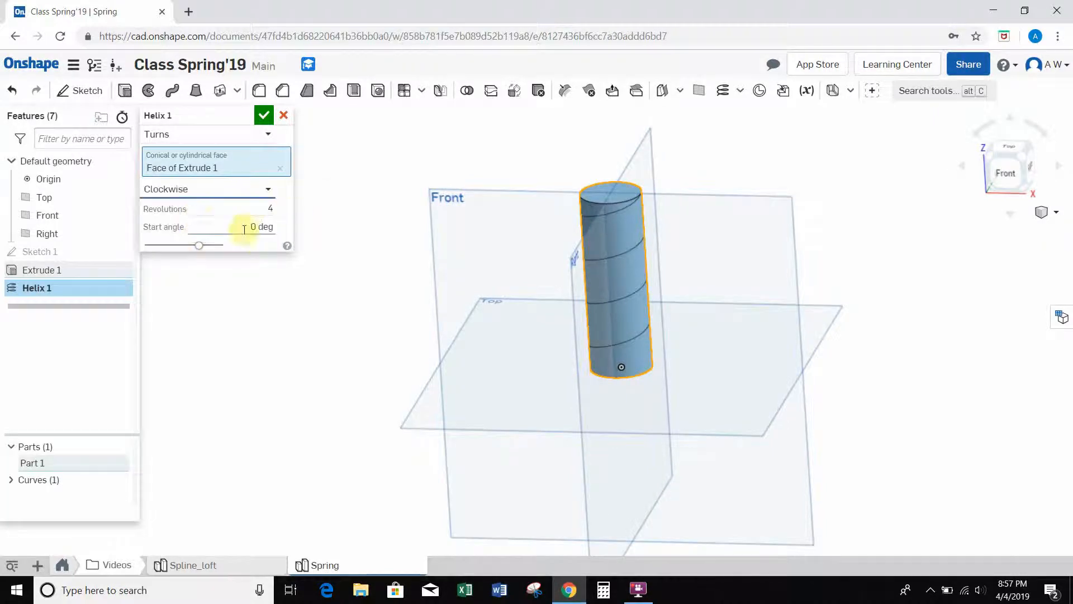
Try the helix with 10 and 3.5 revolutions, set it back to 4 revolutions and accept the feature.
left_click(231, 211)
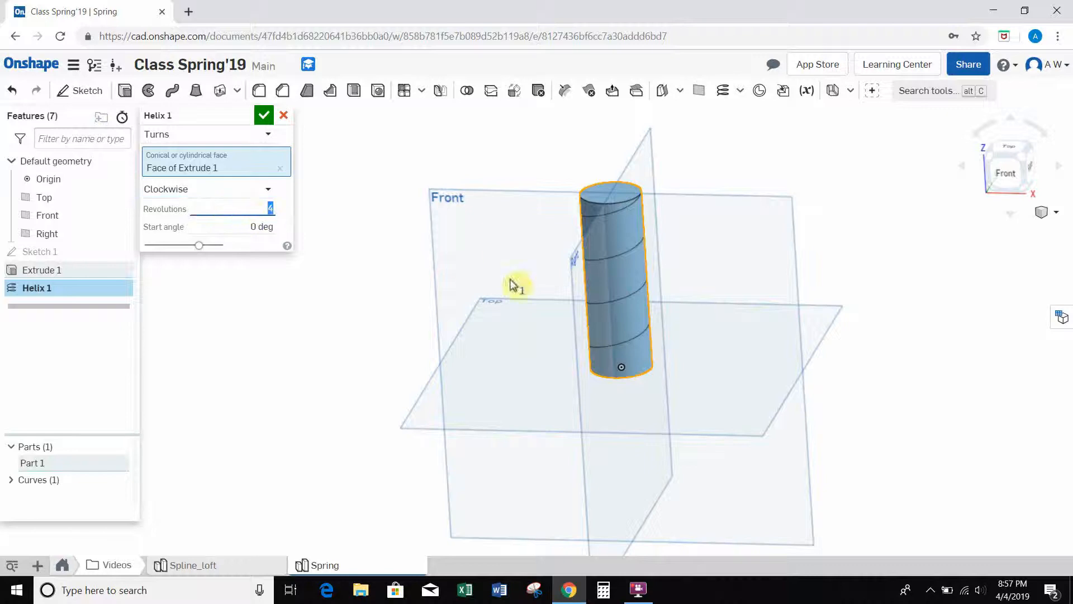
right_click_drag(692, 328, 672, 348)
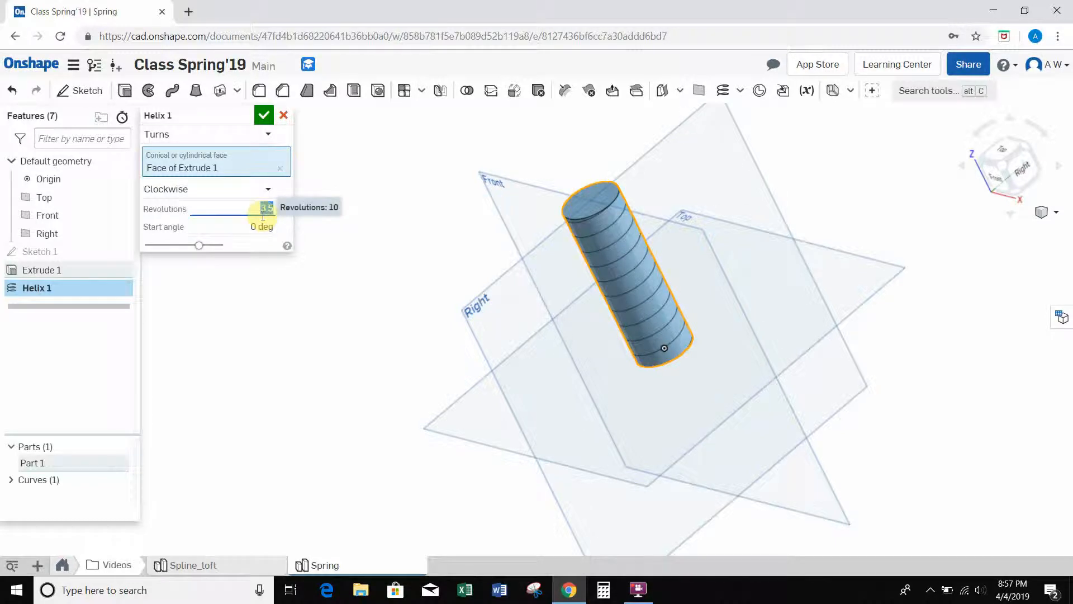
right_click_drag(460, 287, 566, 366)
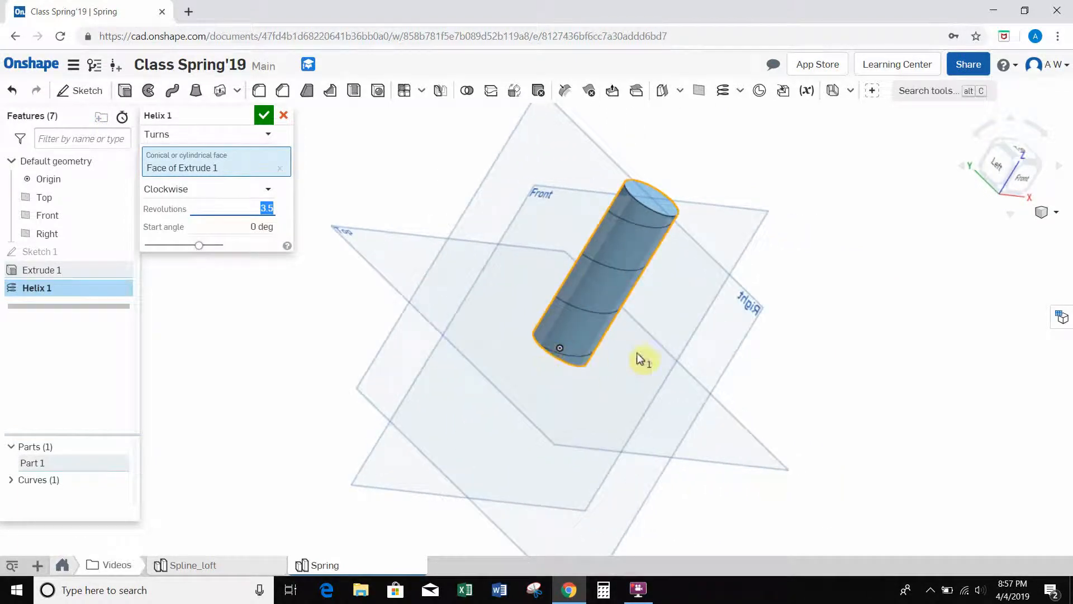
right_click_drag(641, 358, 609, 332)
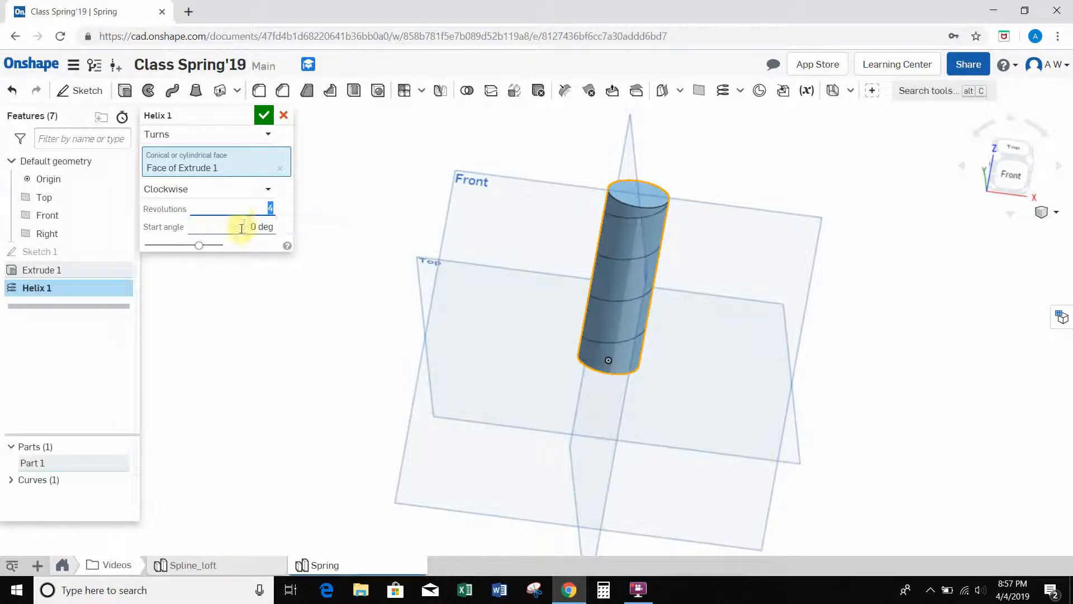
right_click_drag(642, 319, 673, 323)
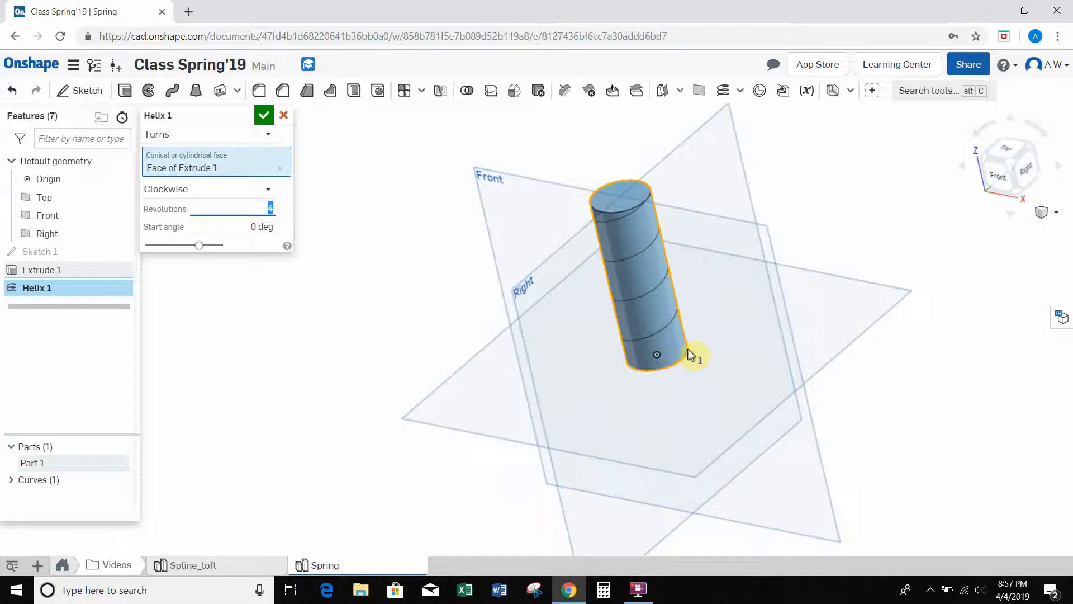
right_click_drag(742, 324, 772, 312)
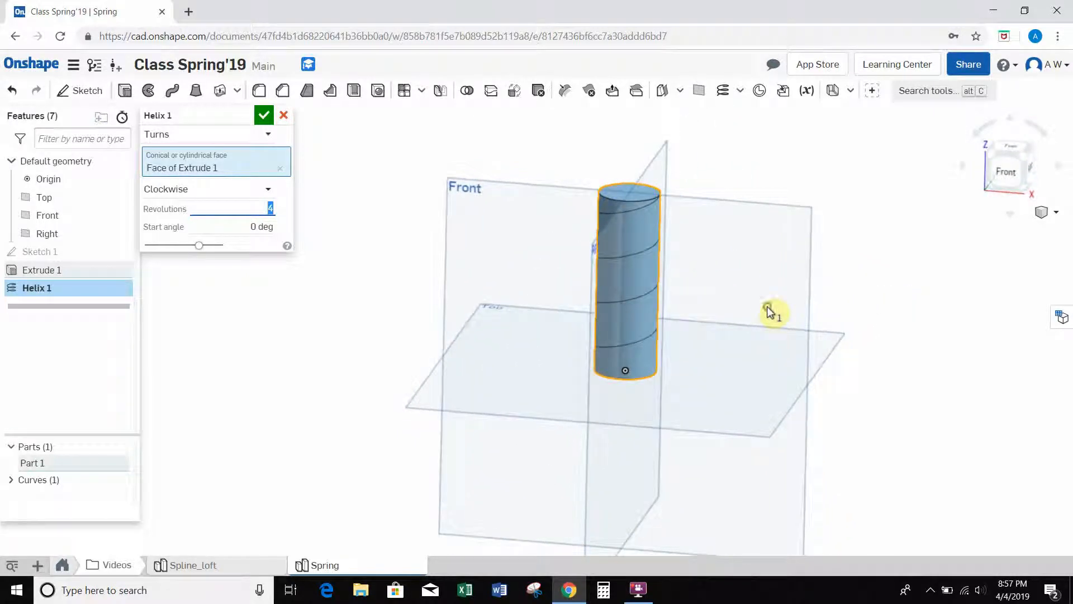
left_click(263, 115)
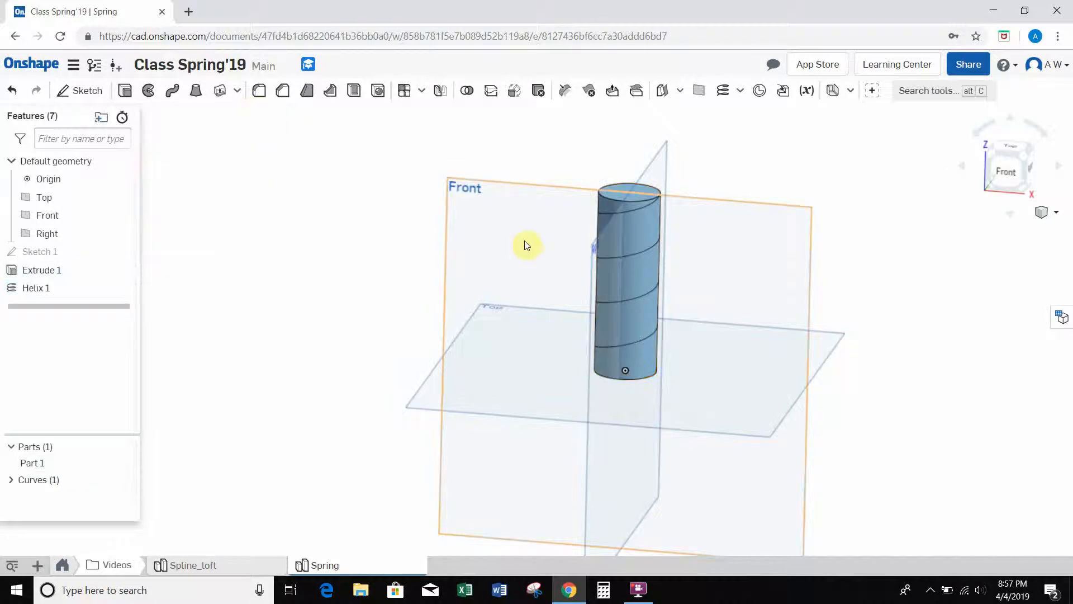
Hide the cylinder part, show it again briefly, and hide it once more to leave only the helix curve.
mouse_move(757, 268)
right_mouse_down()
mouse_move(772, 252)
mouse_move(772, 279)
mouse_move(738, 268)
mouse_move(747, 267)
right_mouse_up()
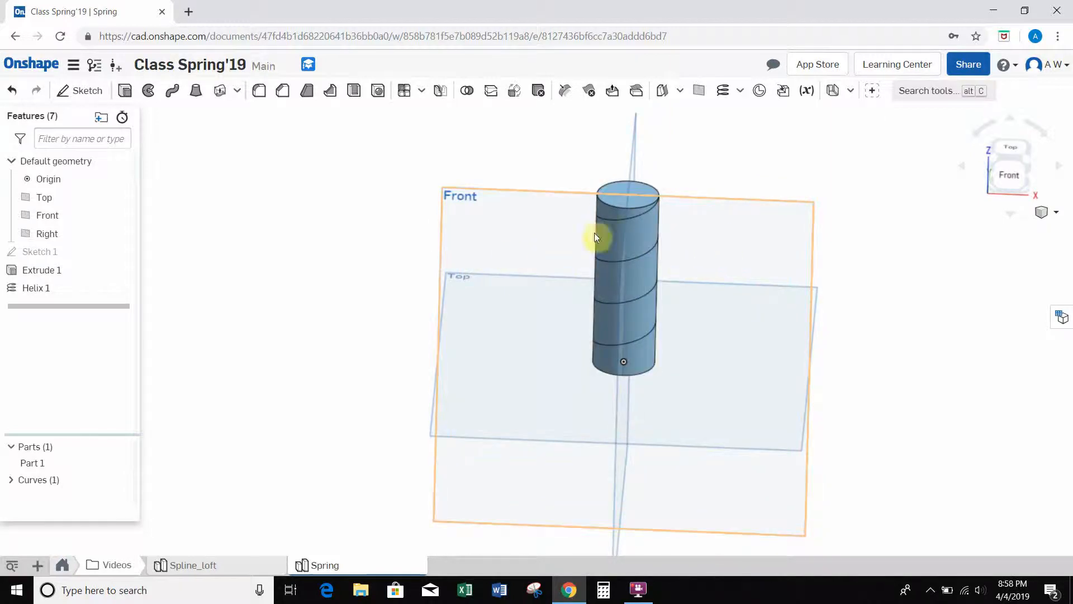
right_click(619, 242)
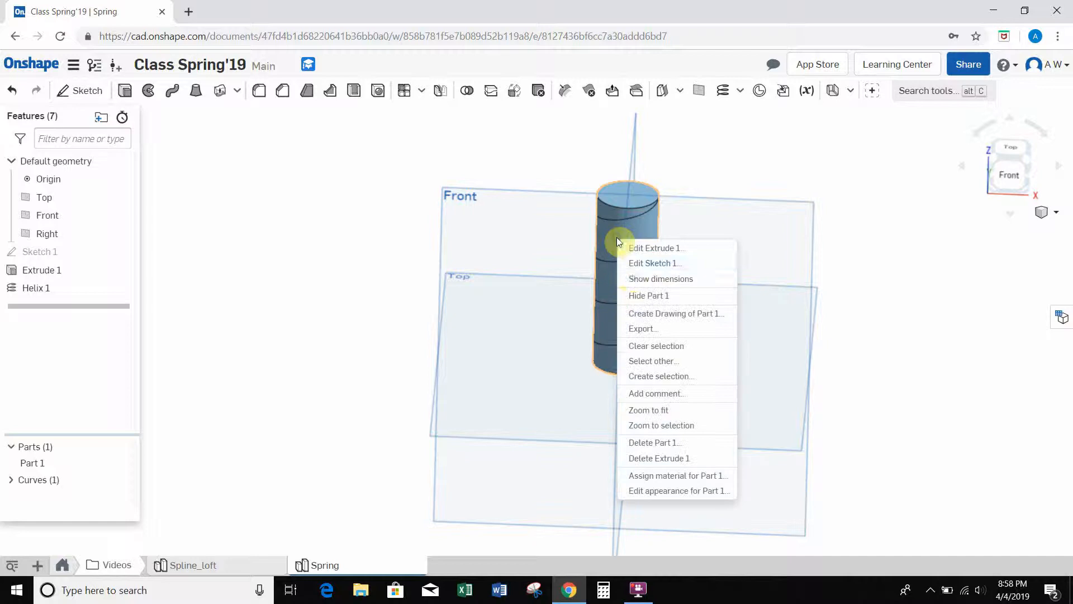
left_click(643, 301)
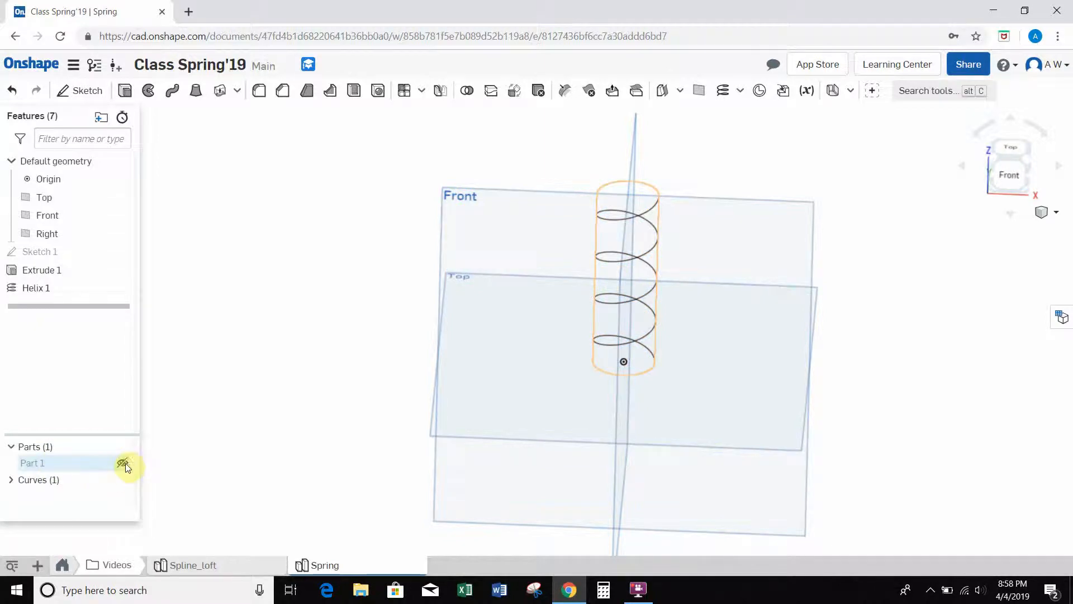
left_click(123, 463)
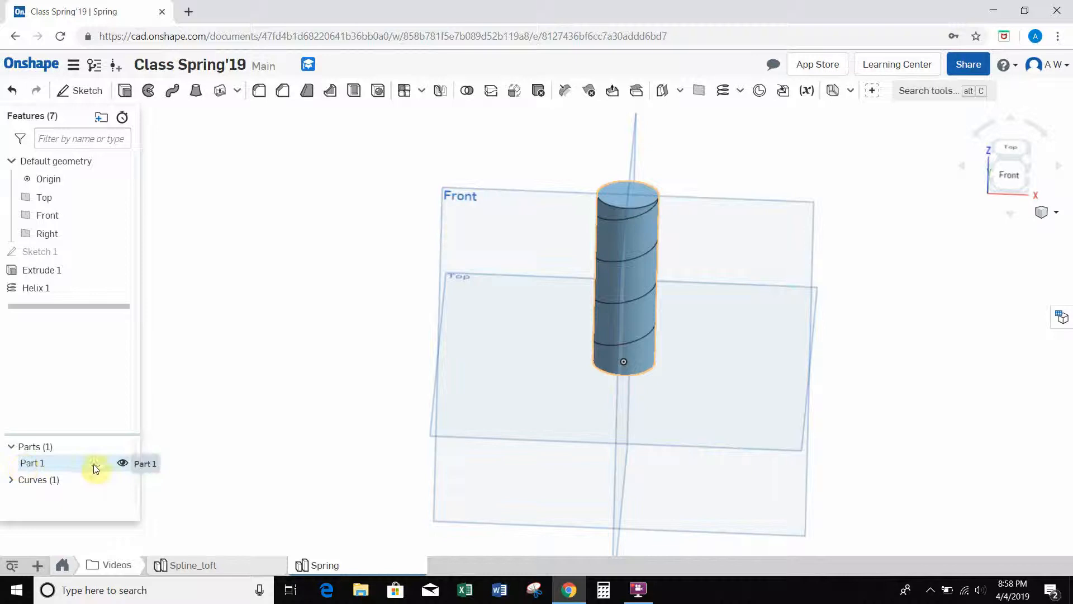
left_click(122, 463)
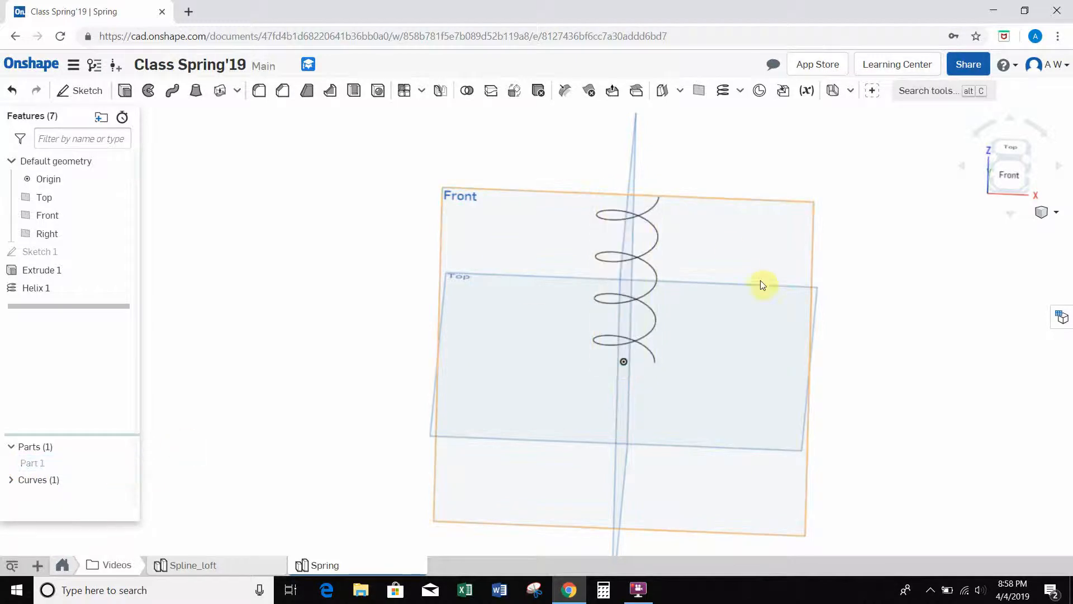
Start a sketch on the Front plane and draw a circle about 0.35 in in diameter beside the helix.
right_click_drag(863, 334, 866, 309)
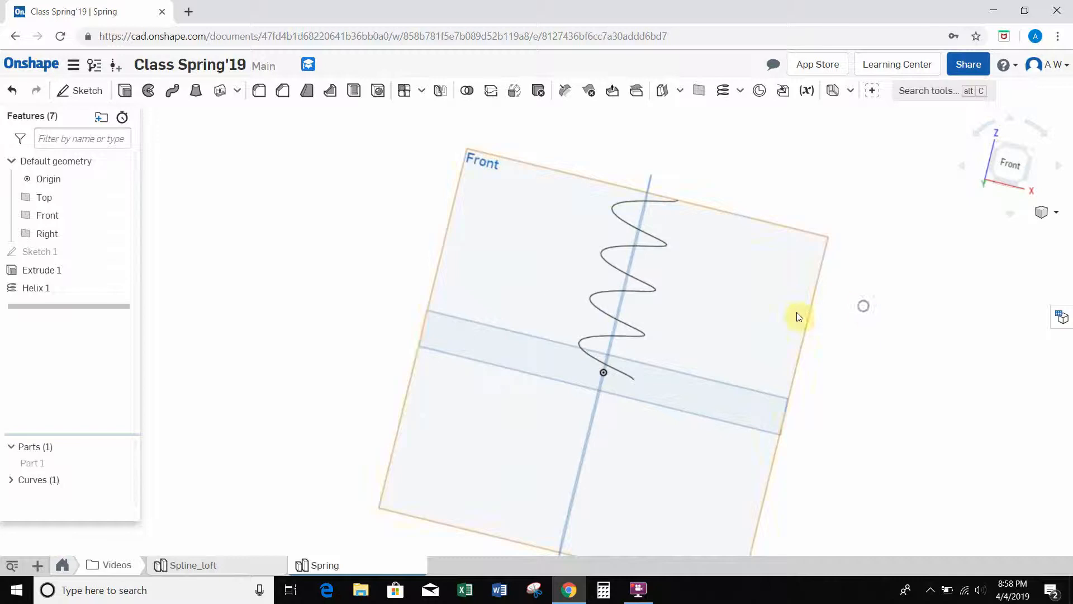
right_click_drag(798, 313, 710, 311)
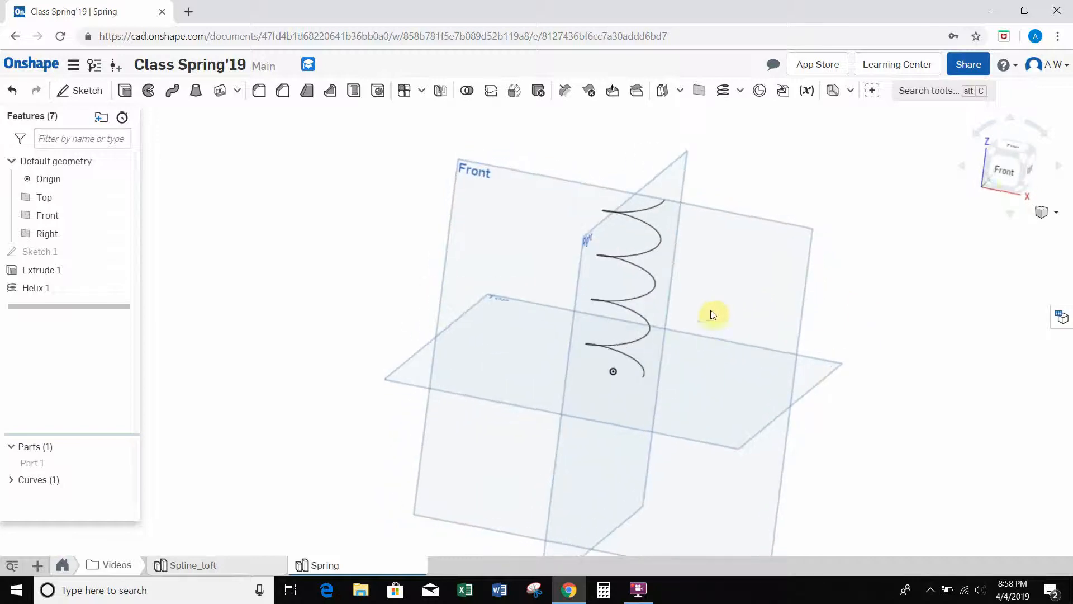
left_click(1008, 172)
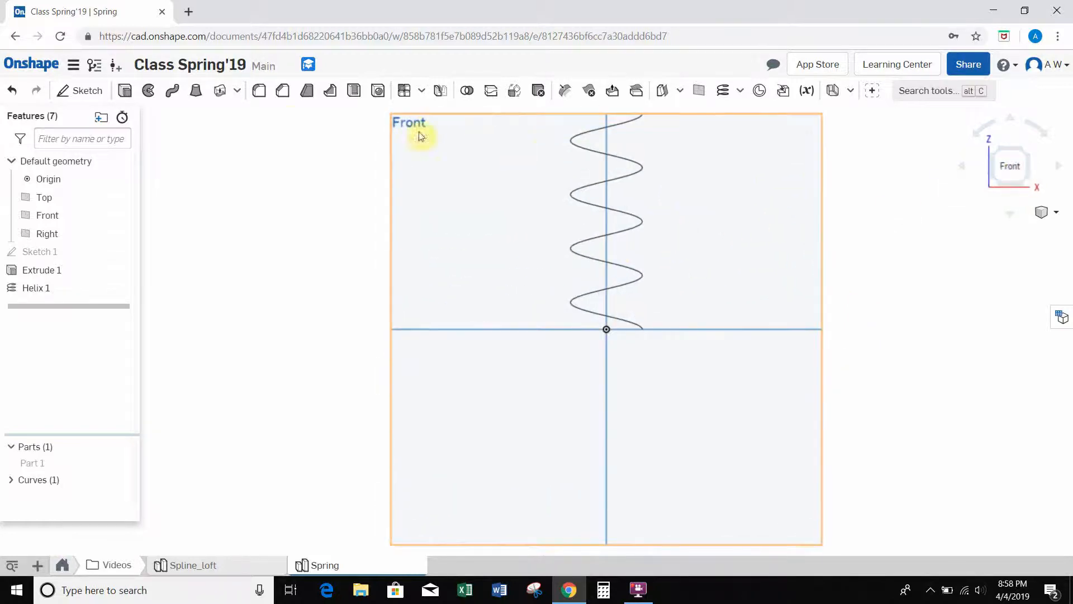
left_click(87, 90)
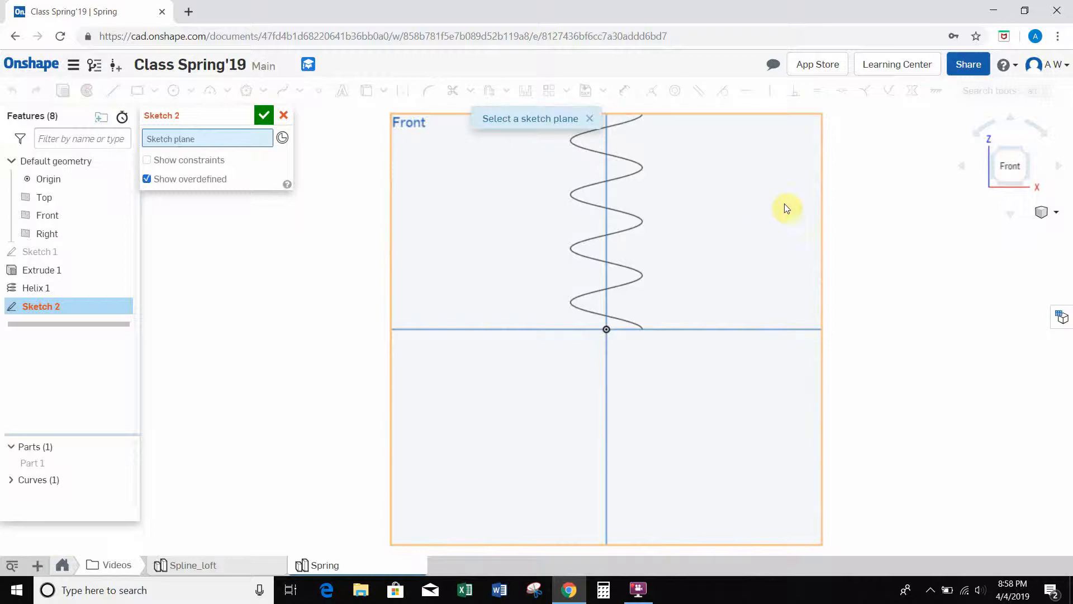
left_click(750, 198)
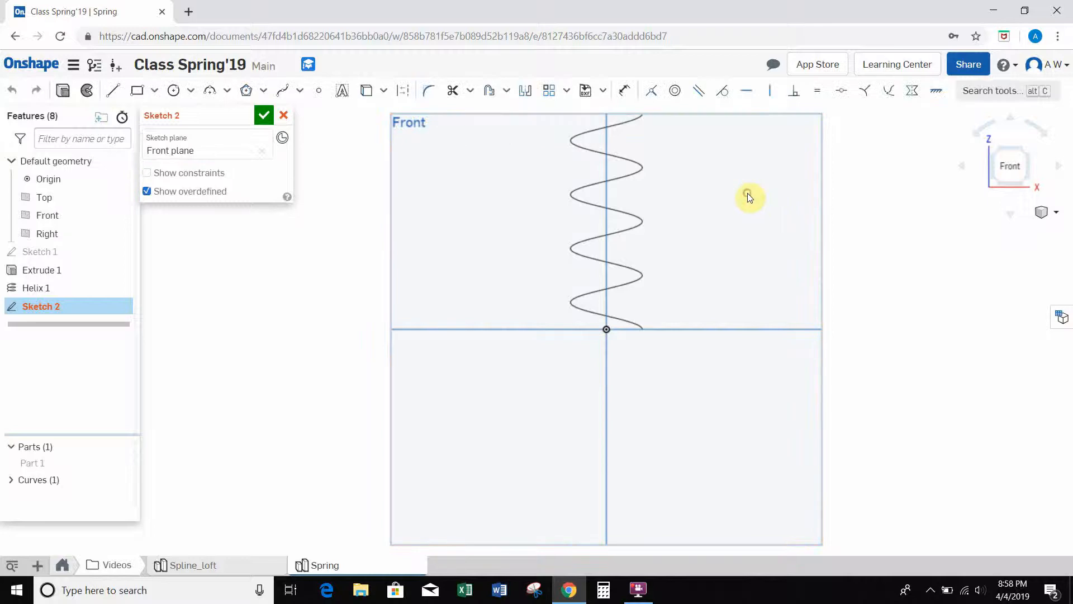
left_click(174, 92)
left_click_drag(712, 266, 703, 258)
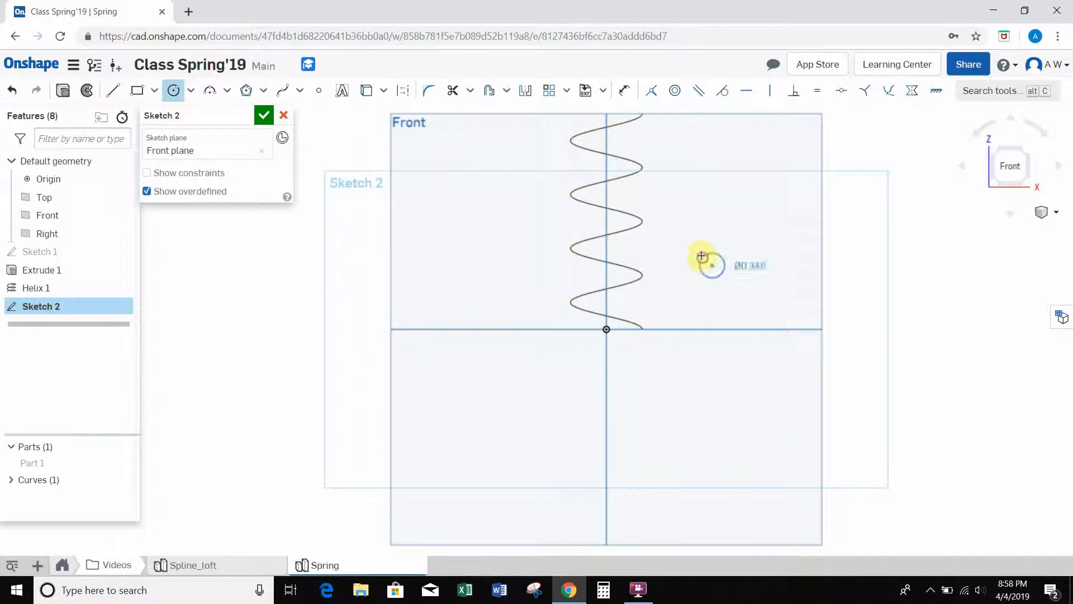
Dimension the circle's diameter as 0.25 in.
left_click(624, 90)
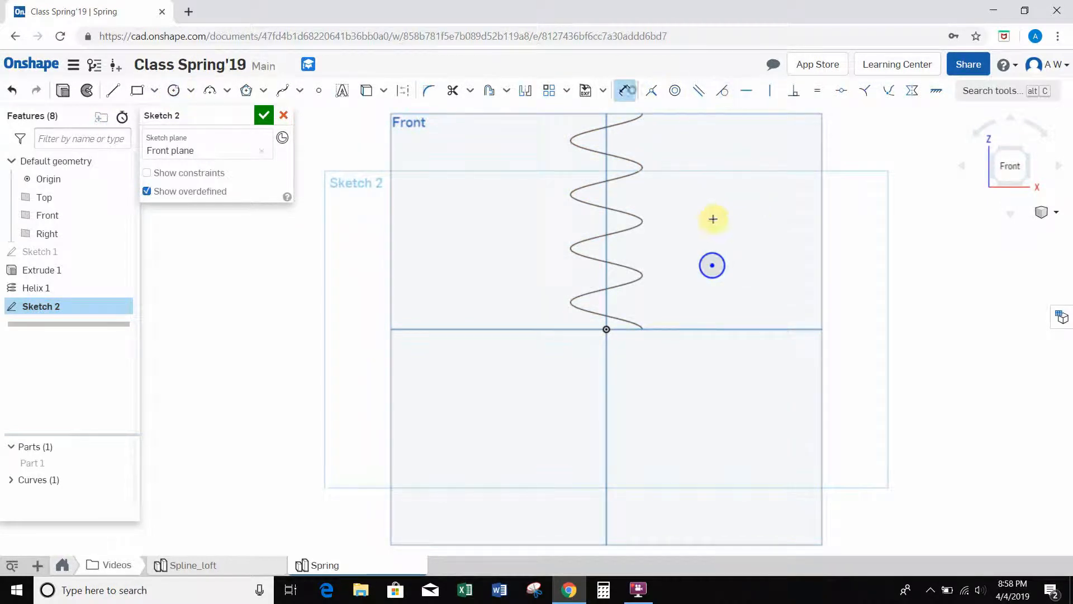
left_click(716, 249)
left_click(728, 224)
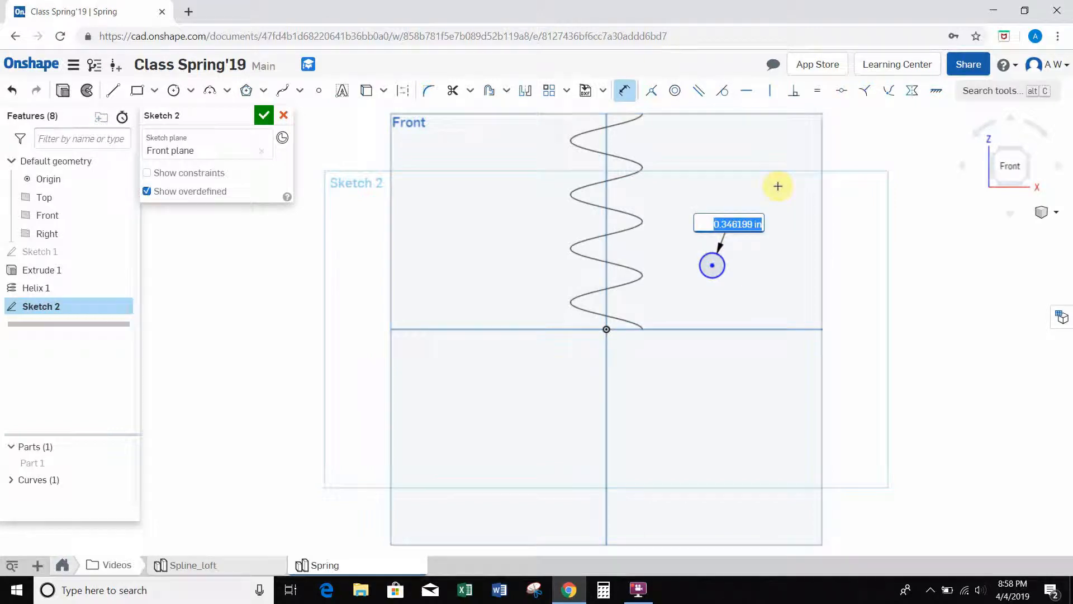
type("25")
key("Return")
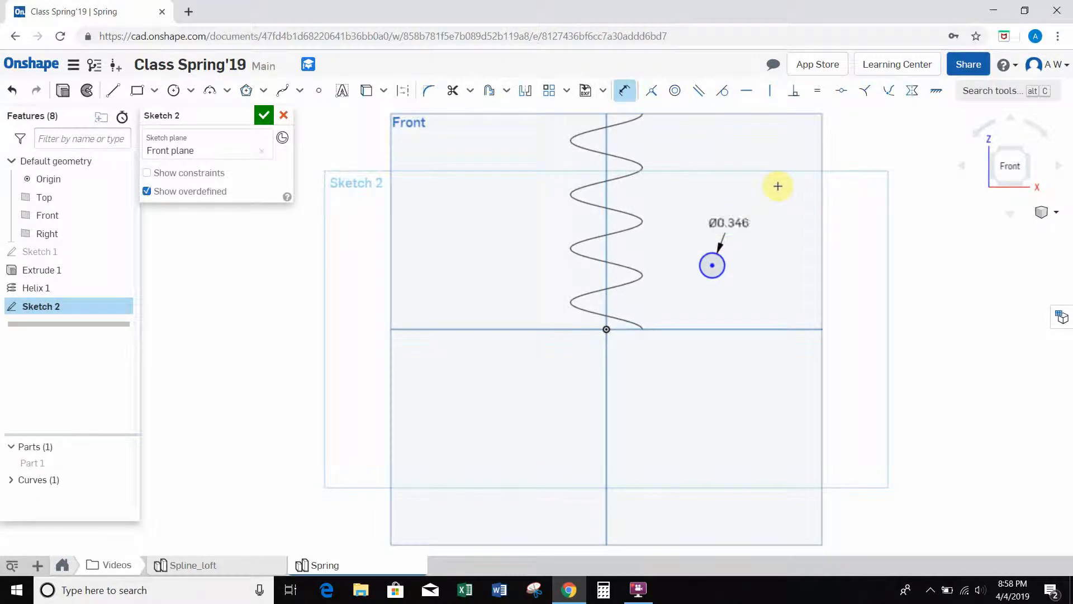
Make the circle's center coincident with the lower endpoint of the helix curve.
scroll(717, 264, "up", 2)
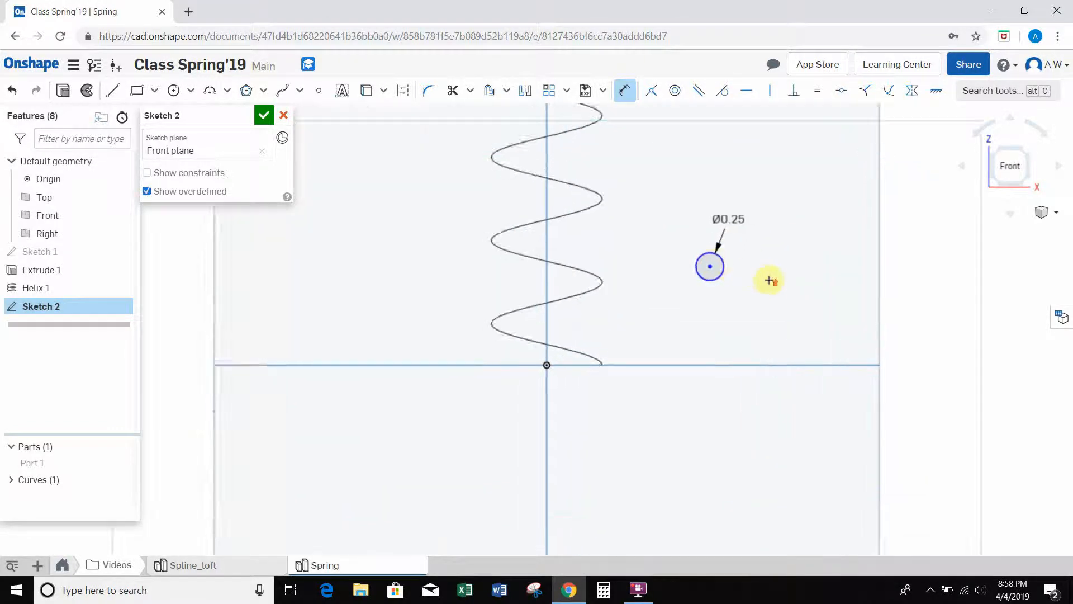
scroll(769, 280, "up", 3)
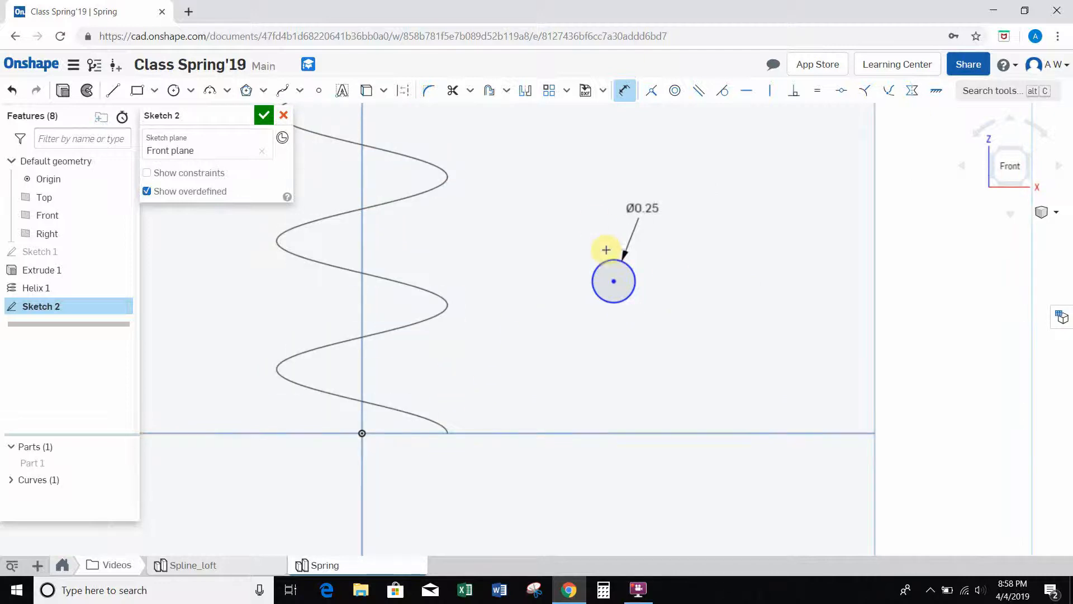
left_click(614, 283)
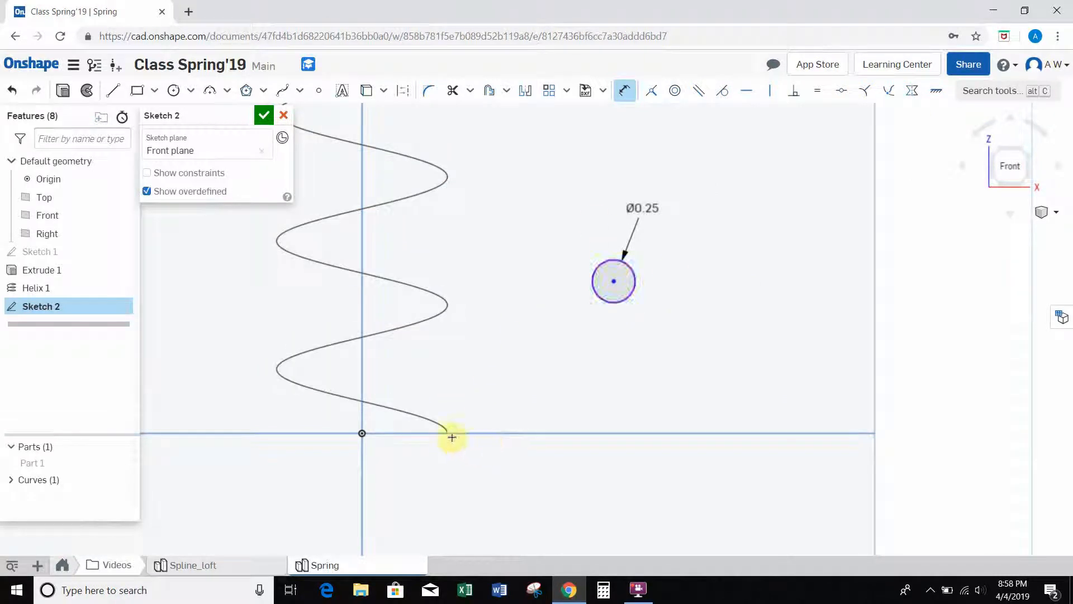
left_click(650, 91)
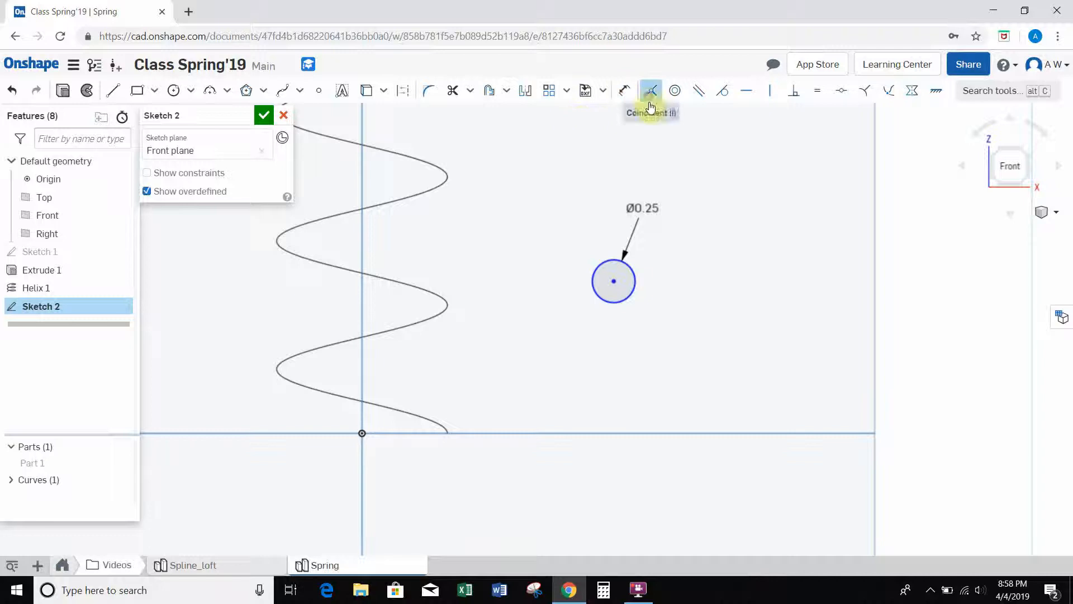
left_click(446, 434)
left_click(609, 282)
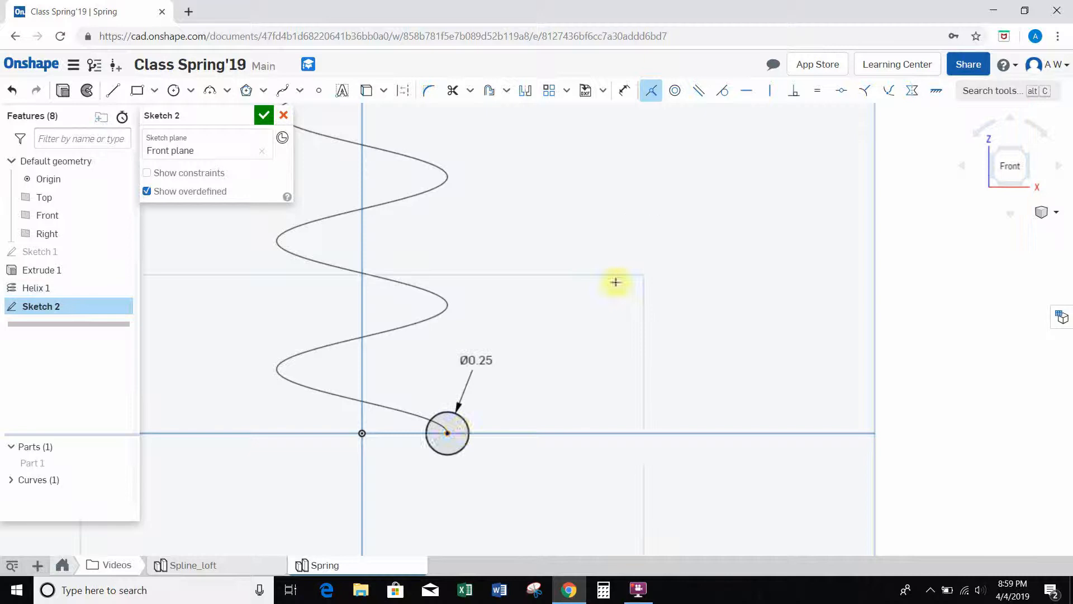
left_click(652, 91)
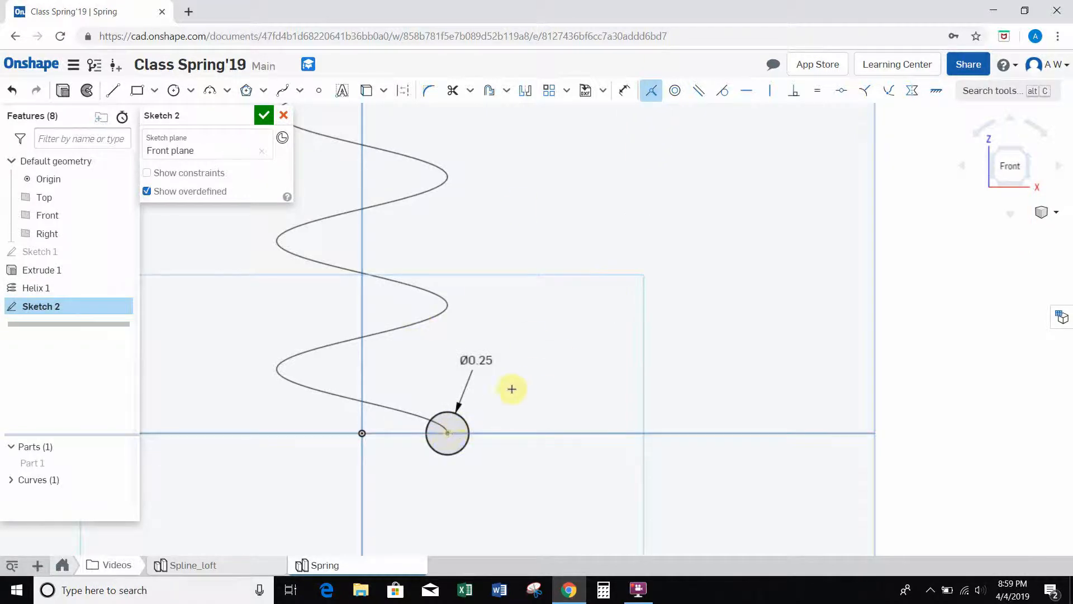
Check the circle's position at the helix endpoint from several angles and accept the sketch.
right_click_drag(510, 388, 450, 410)
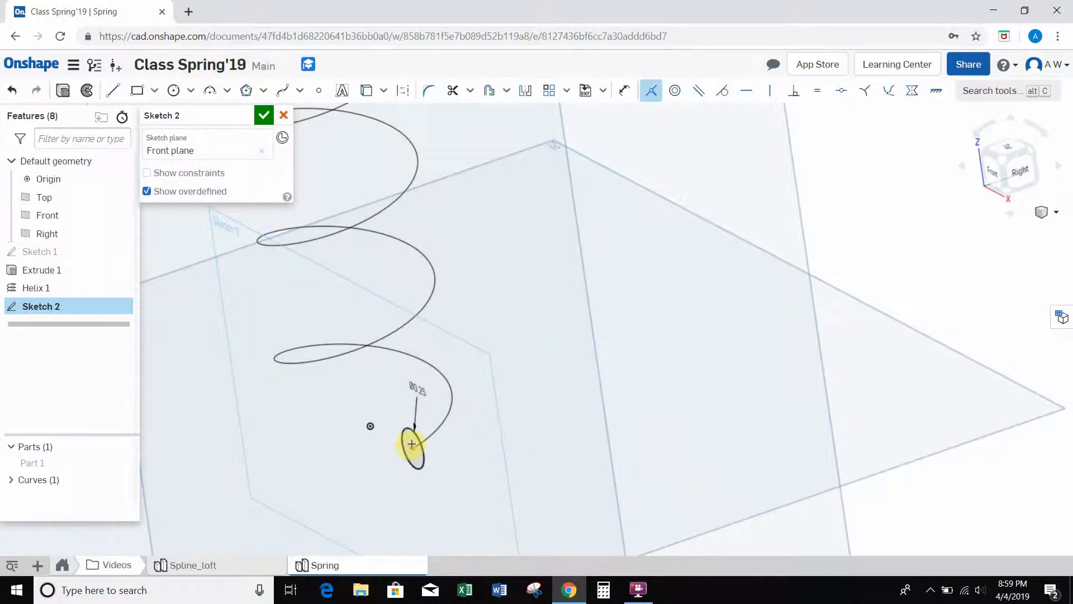
right_click_drag(440, 441, 529, 421)
left_click(1010, 169)
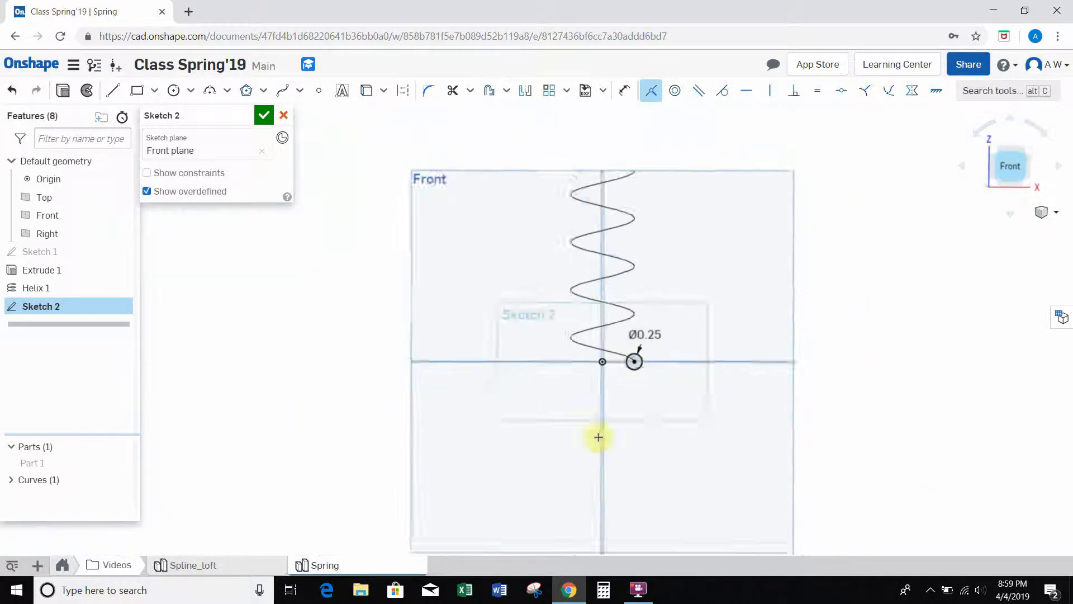
scroll(637, 360, "up", 5)
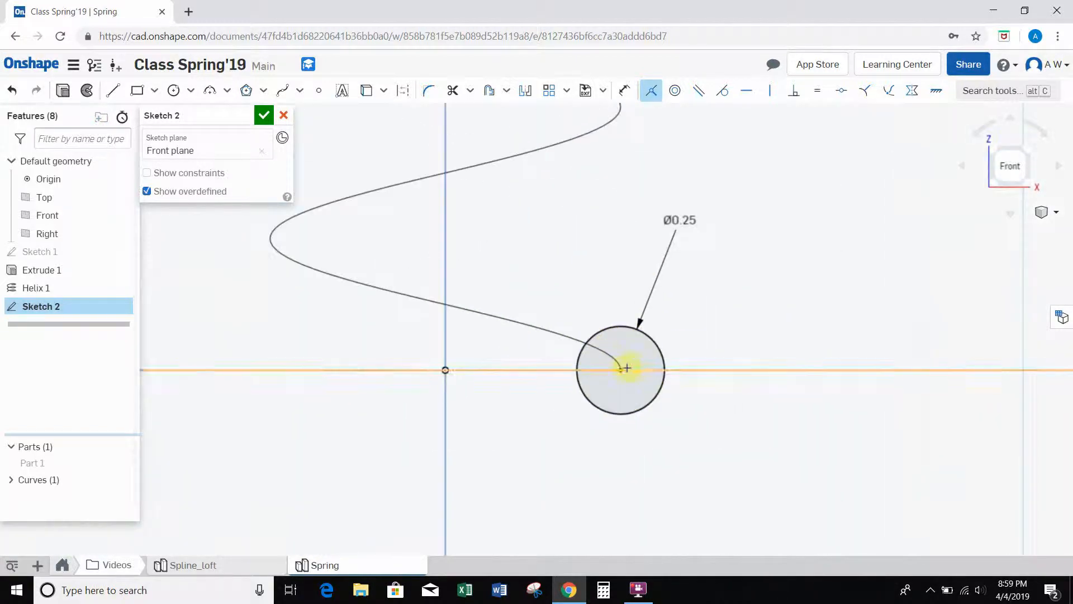
mouse_move(617, 361)
left_mouse_down()
mouse_move(587, 376)
mouse_move(620, 369)
left_mouse_up()
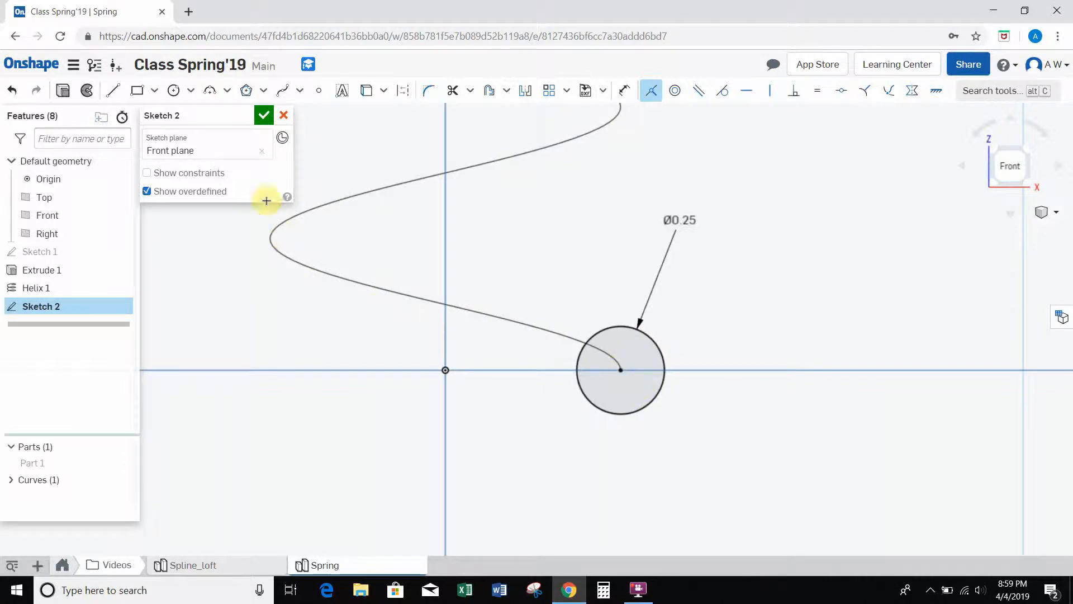
left_click(262, 118)
Set up a new solid sweep with the circle region as the profile and the helix curve as the path.
mouse_move(702, 355)
right_mouse_down()
mouse_move(712, 313)
mouse_move(664, 321)
mouse_move(690, 312)
mouse_move(321, 182)
right_mouse_up()
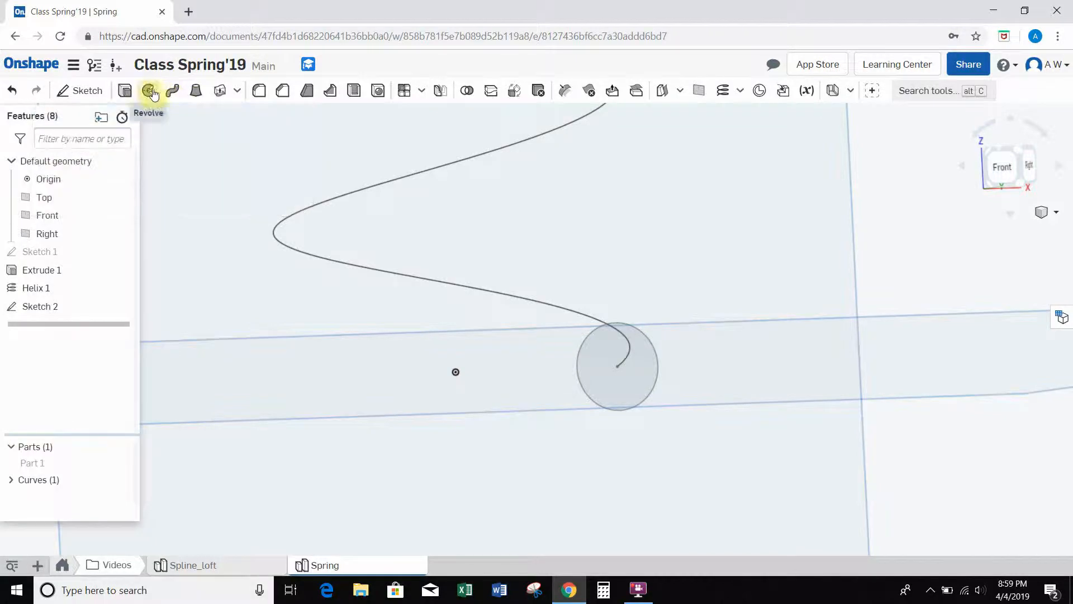
left_click(172, 91)
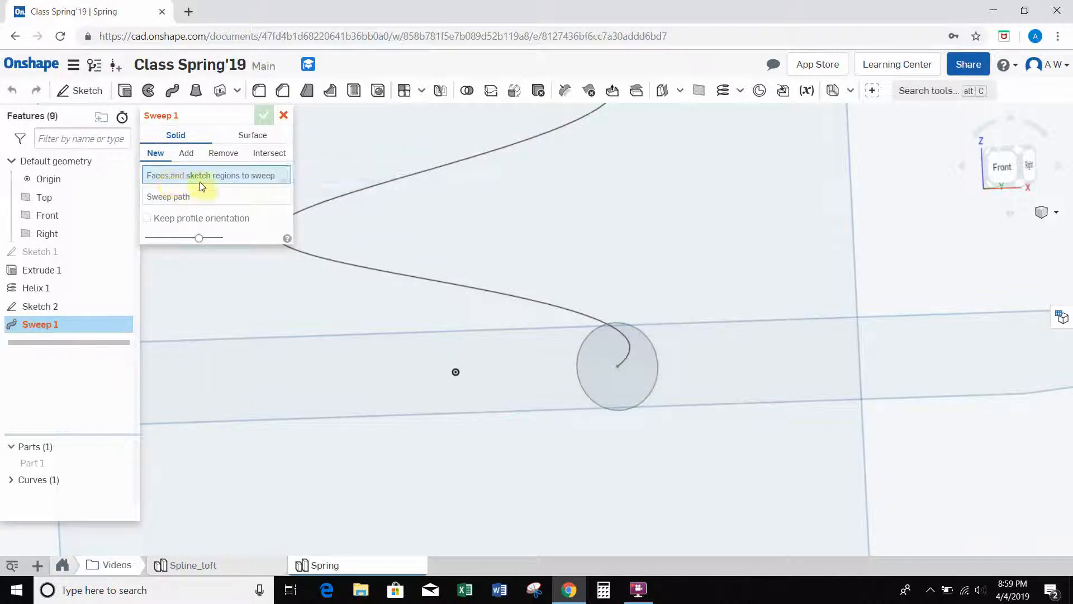
right_click_drag(523, 240, 592, 334)
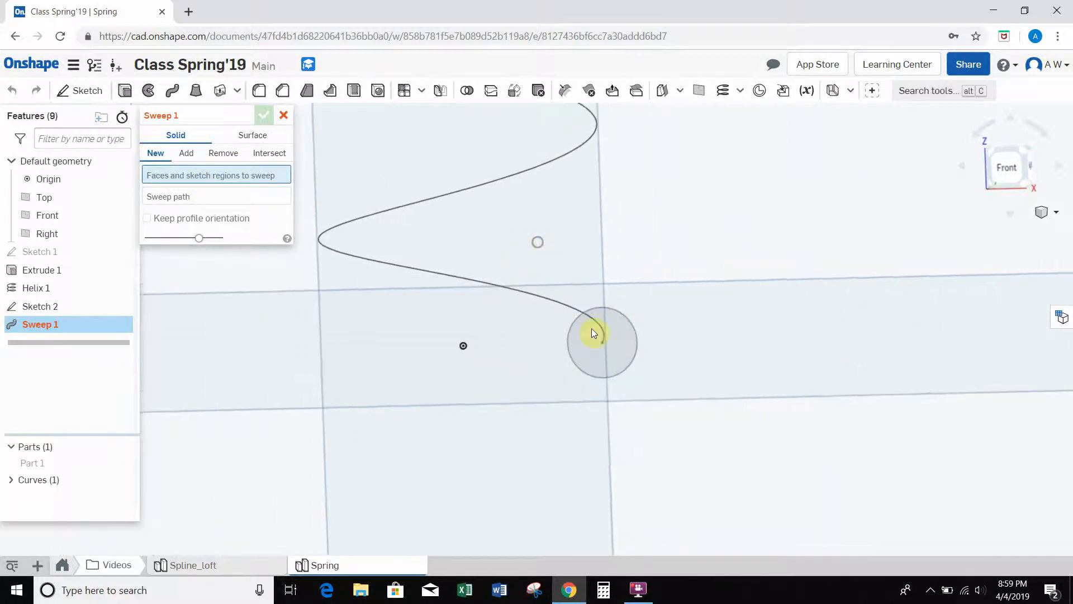
left_click(625, 348)
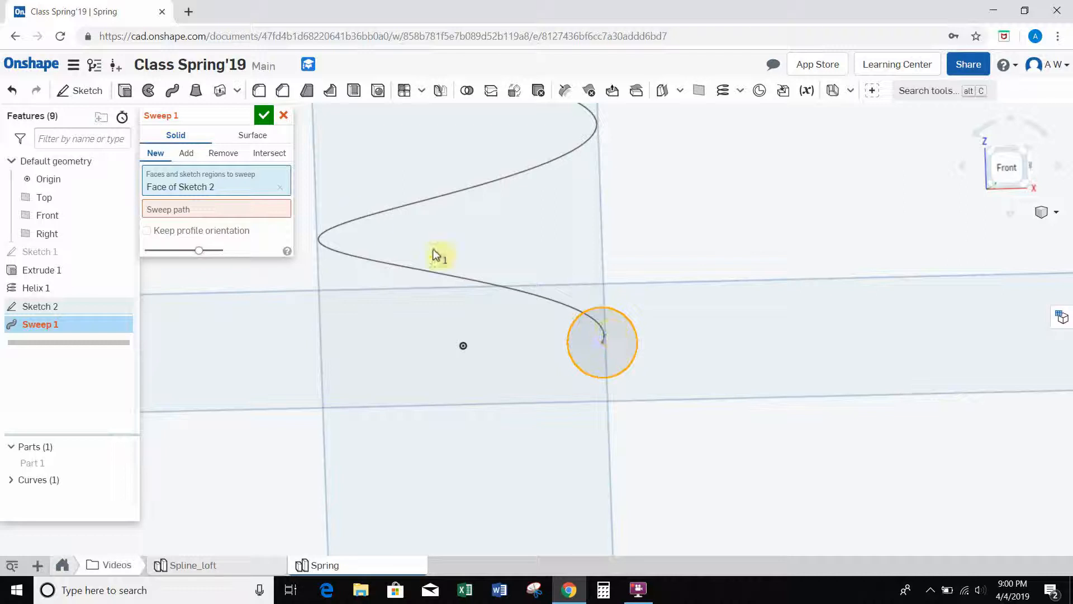
left_click(218, 210)
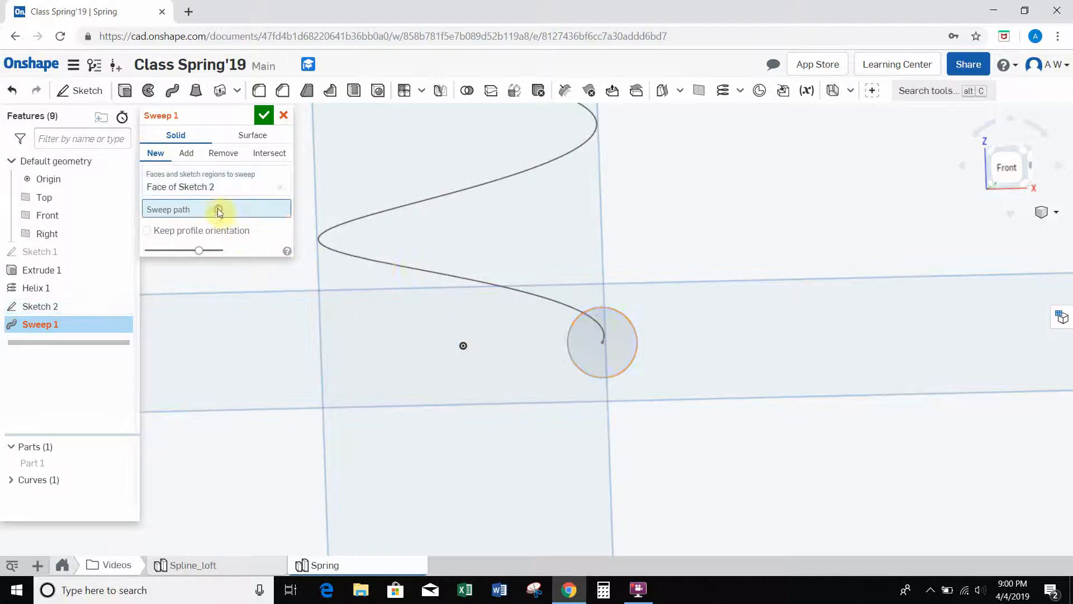
left_click(425, 272)
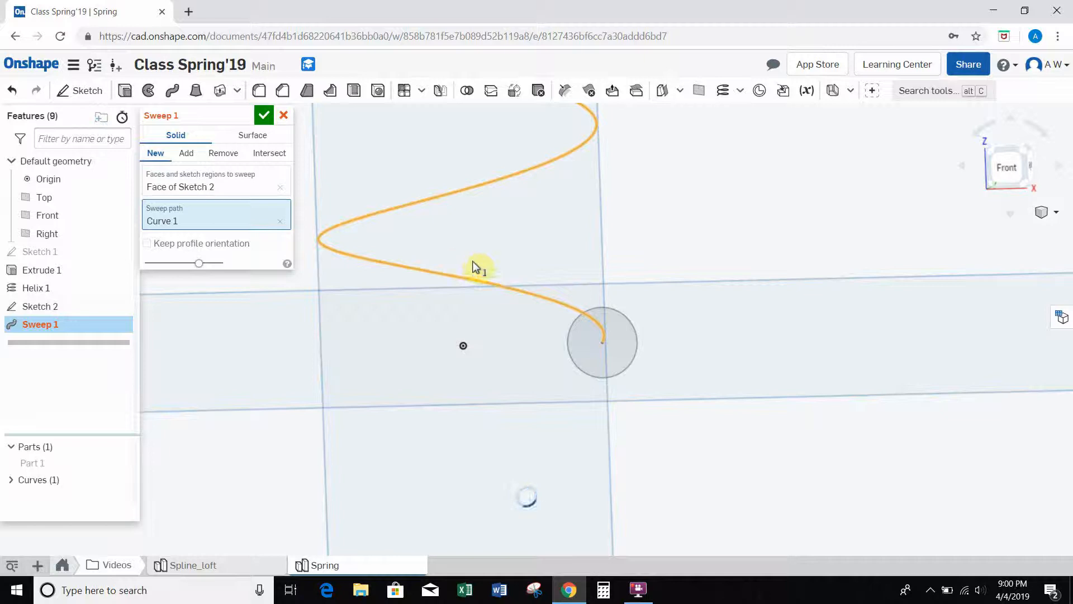
Inspect the sweep preview along the whole coil and accept the feature.
scroll(645, 230, "down", 3)
middle_click_drag(660, 197, 683, 314)
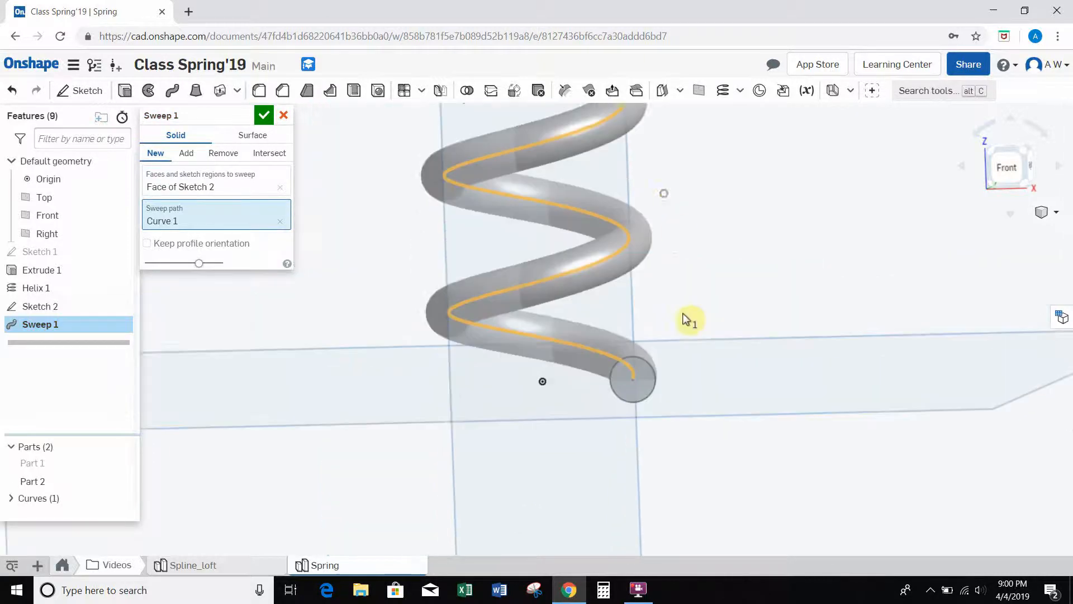
scroll(687, 320, "down", 5)
middle_click_drag(724, 229, 708, 261)
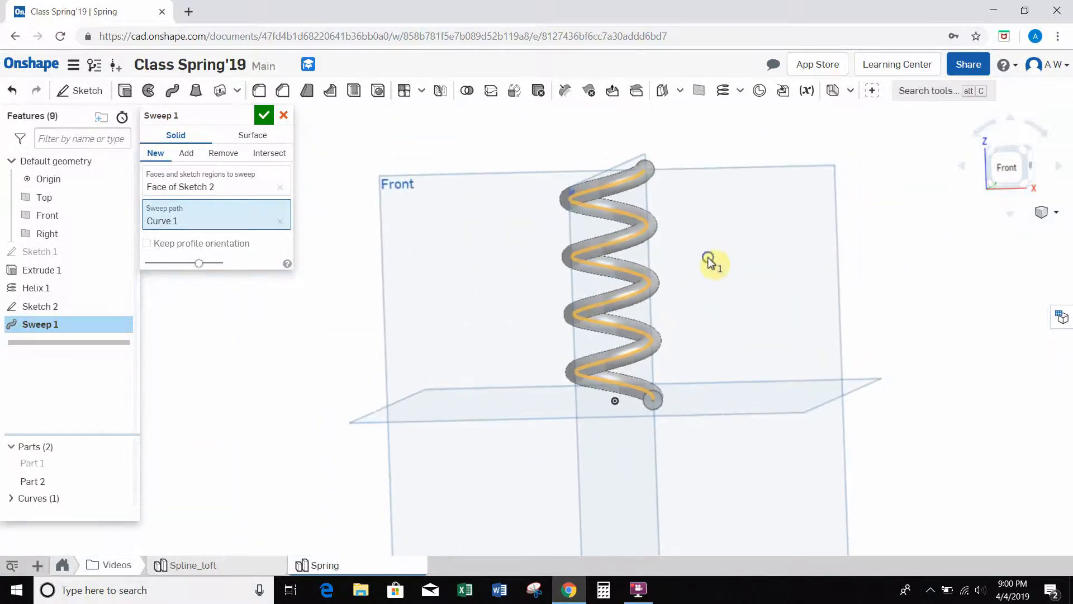
mouse_move(709, 261)
right_mouse_down()
mouse_move(721, 309)
mouse_move(707, 276)
right_mouse_up()
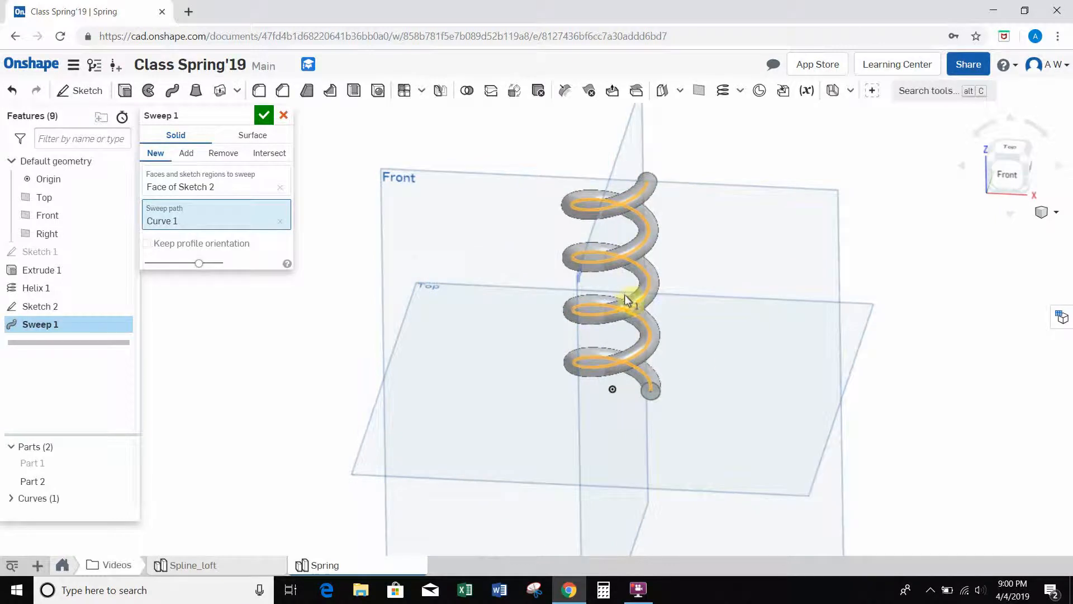
mouse_move(726, 276)
right_mouse_down()
mouse_move(726, 254)
mouse_move(650, 254)
mouse_move(727, 267)
right_mouse_up()
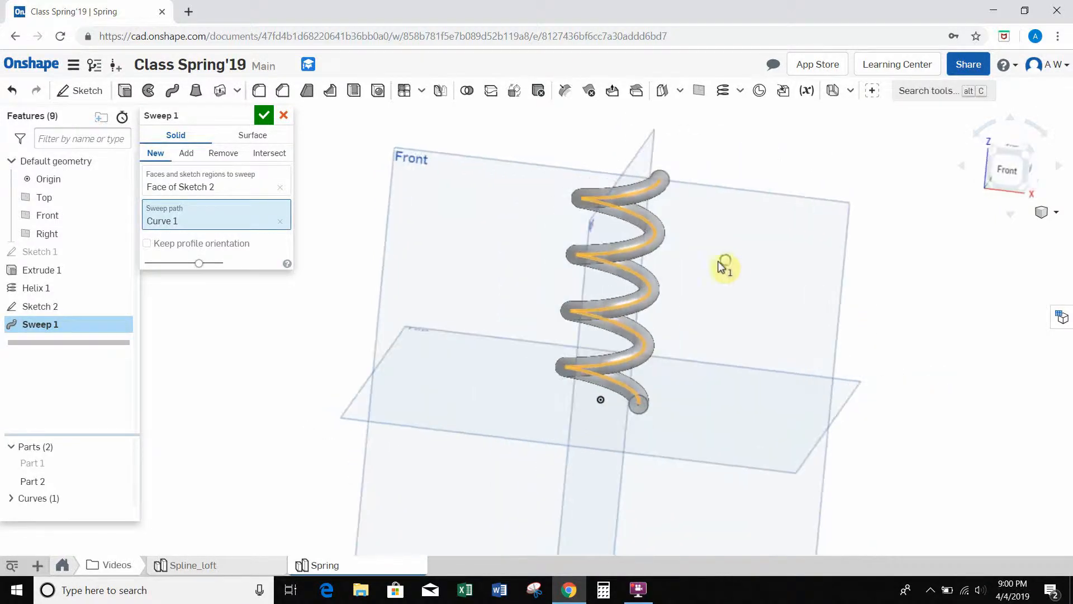
left_click(264, 116)
Reopen the helix feature for editing and change its type to Height and turns.
right_click_drag(789, 279, 743, 262)
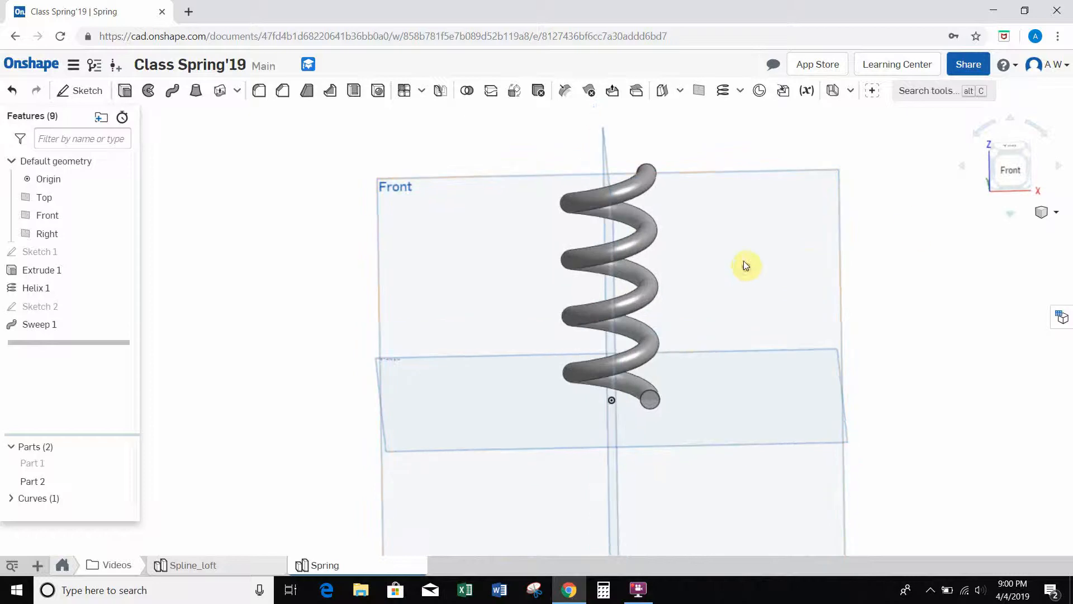
mouse_move(776, 293)
right_mouse_down()
mouse_move(771, 303)
mouse_move(775, 294)
right_mouse_up()
scroll(774, 294, "up", 2)
middle_click_drag(775, 294, 647, 286)
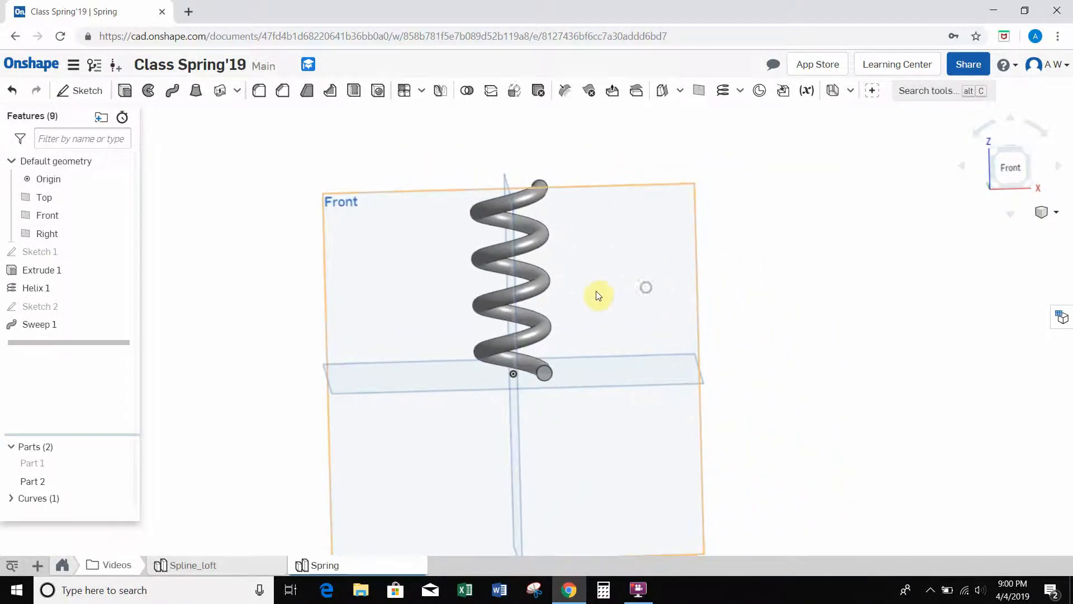
scroll(582, 308, "down", 2)
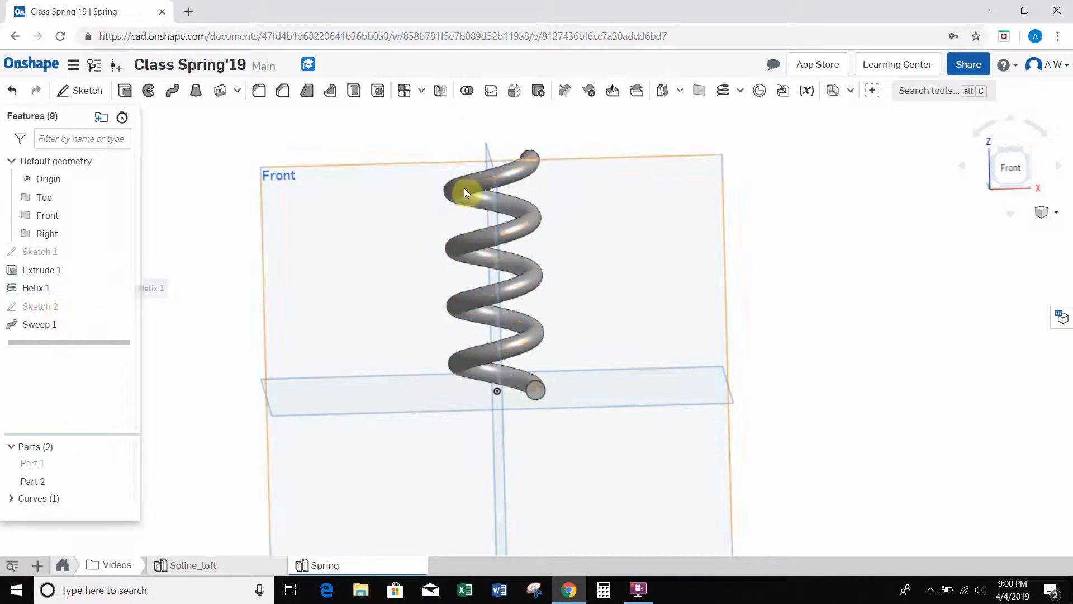
left_click(39, 288)
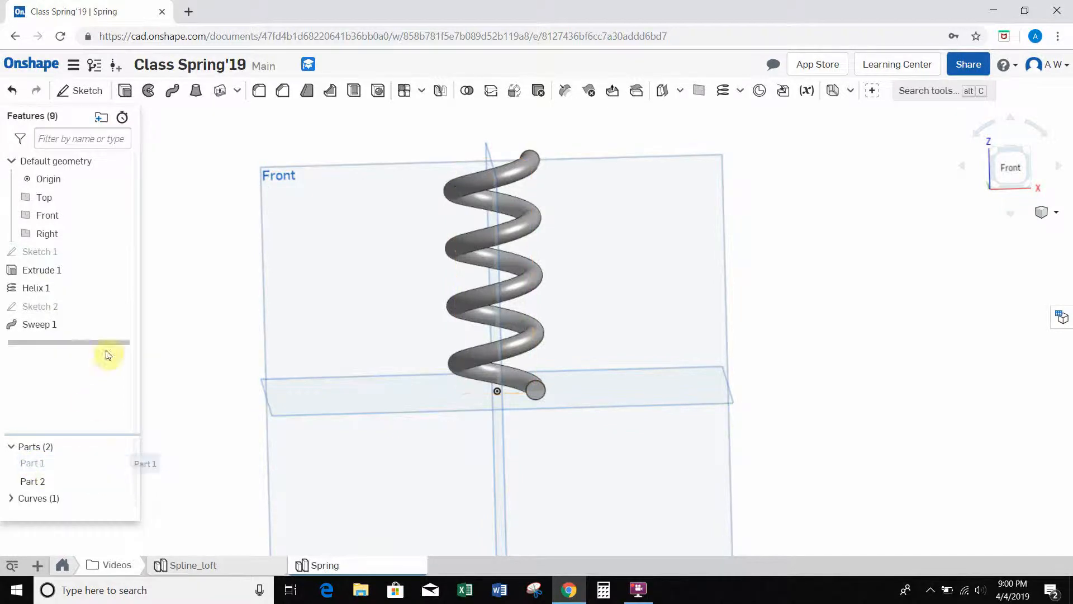
right_click(29, 289)
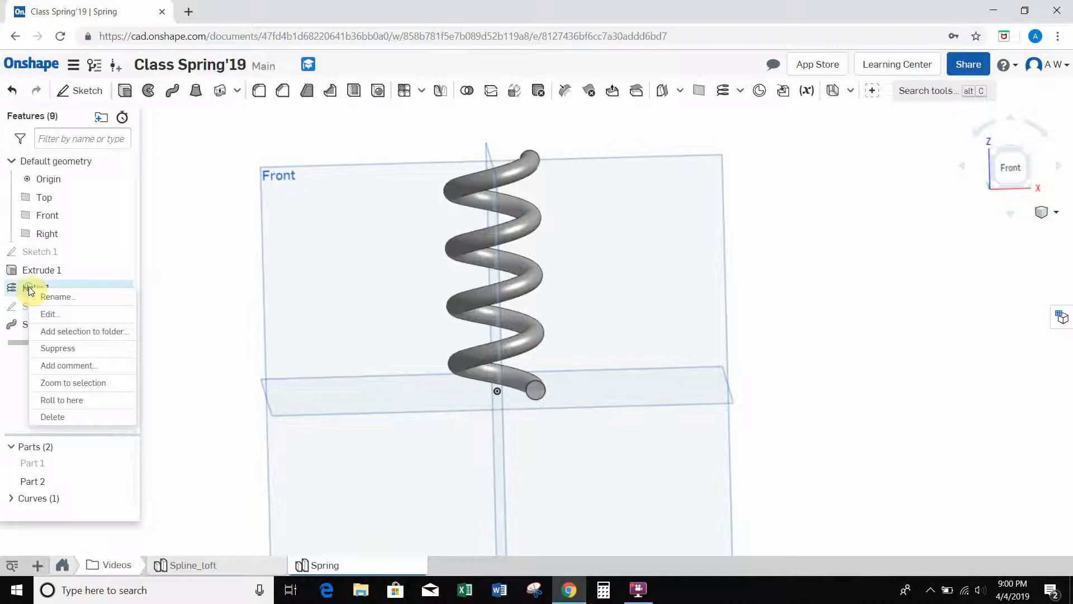
left_click(55, 318)
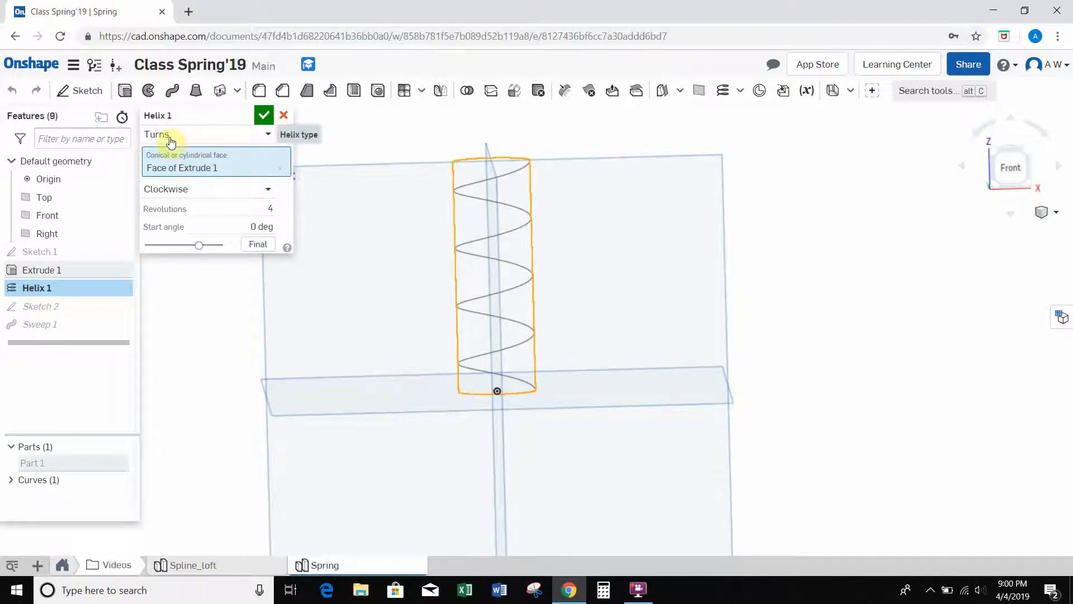
left_click(241, 136)
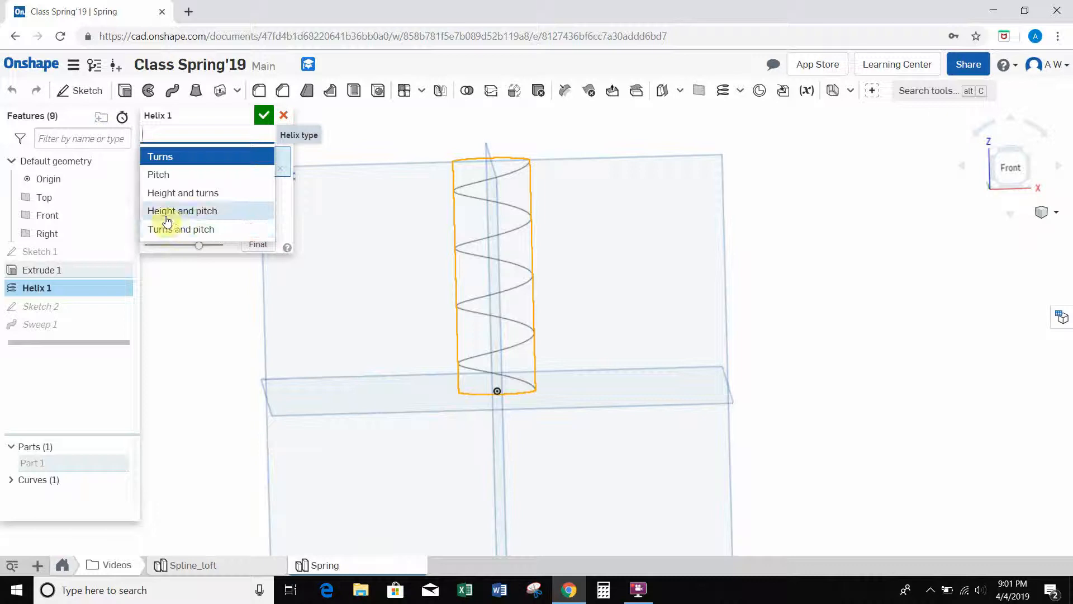
left_click(190, 194)
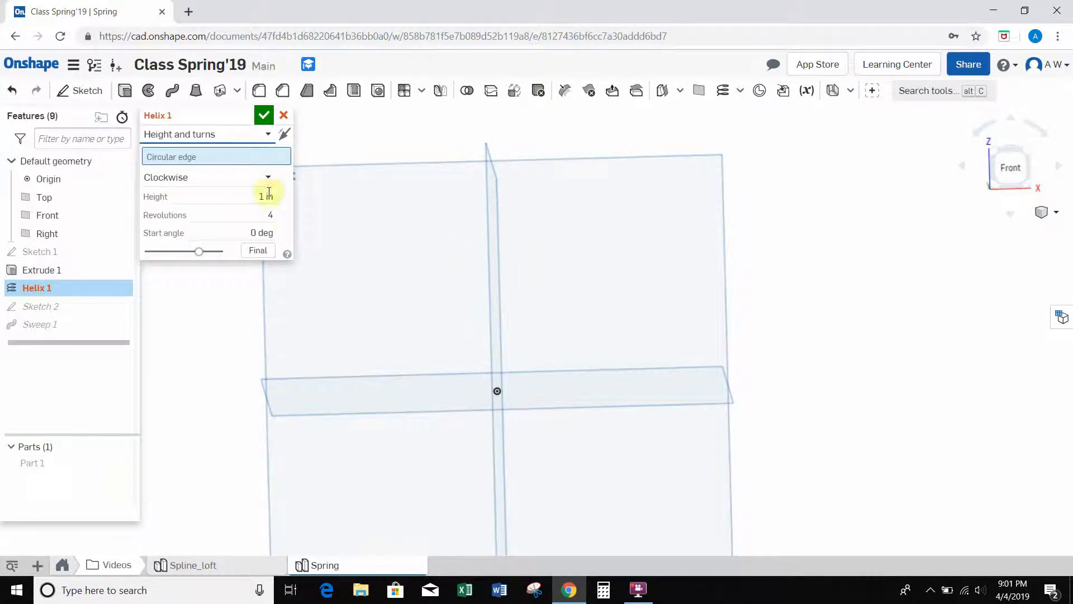
Show the hidden cylinder and select its bottom circular edge as the base of the helix.
mouse_move(396, 262)
right_mouse_down()
mouse_move(396, 286)
mouse_move(396, 270)
right_mouse_up()
mouse_move(41, 464)
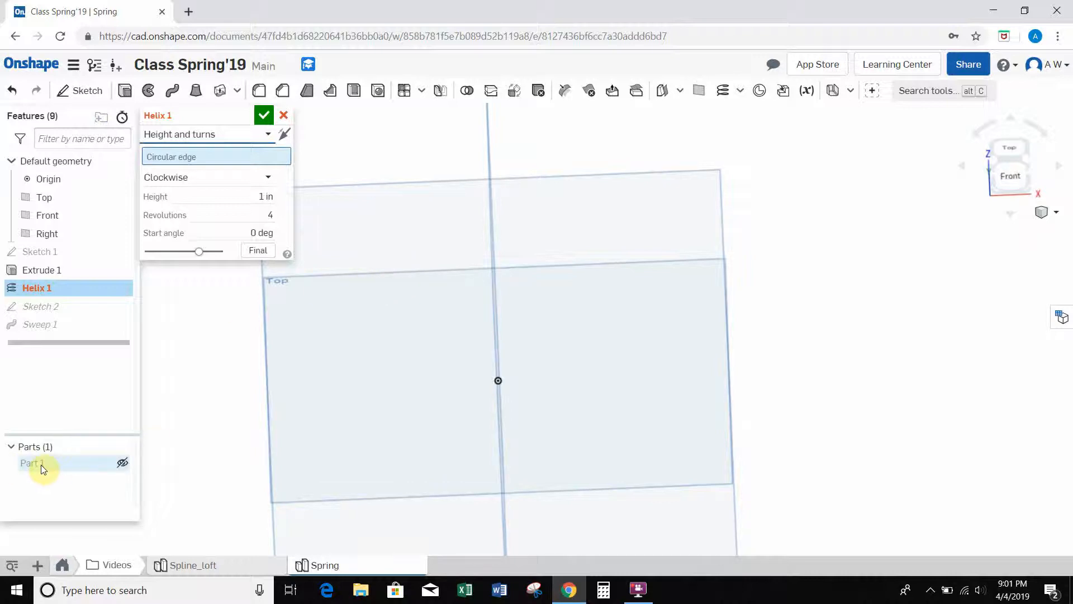
left_click(123, 463)
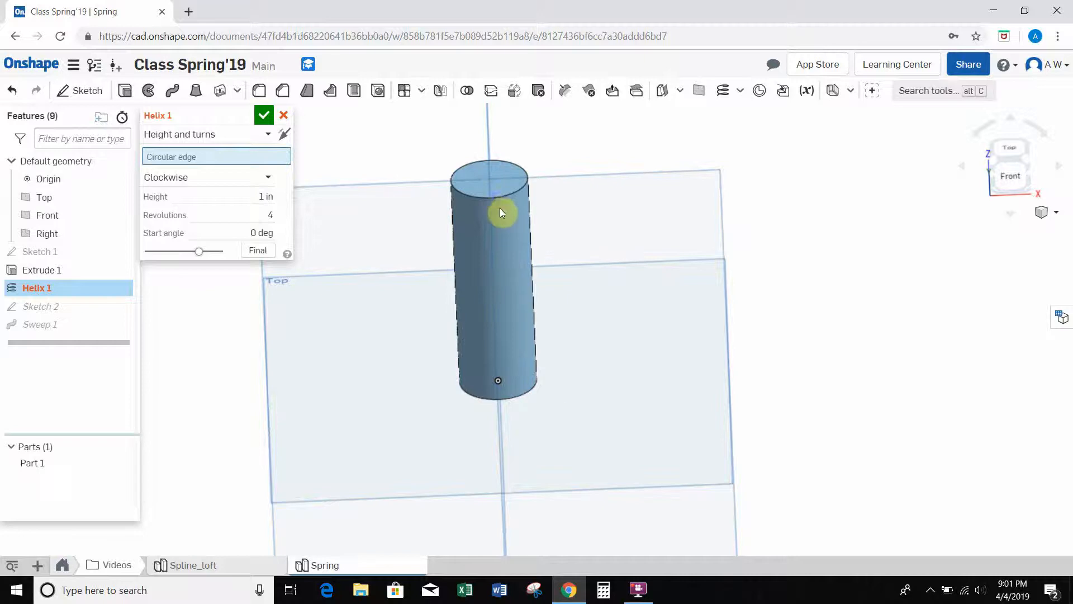
left_click(529, 394)
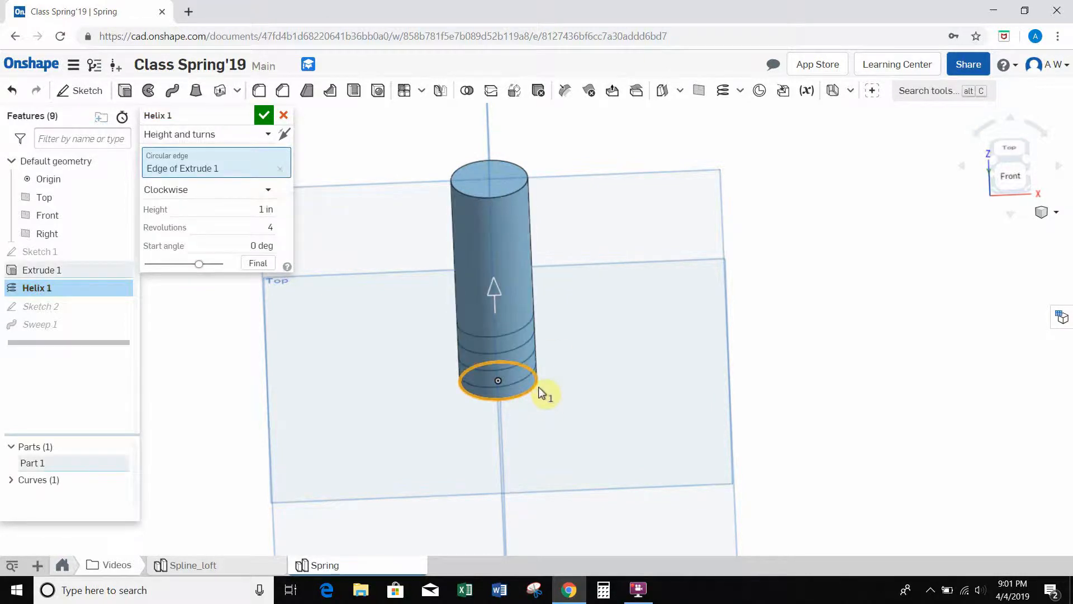
right_click_drag(562, 391, 589, 355)
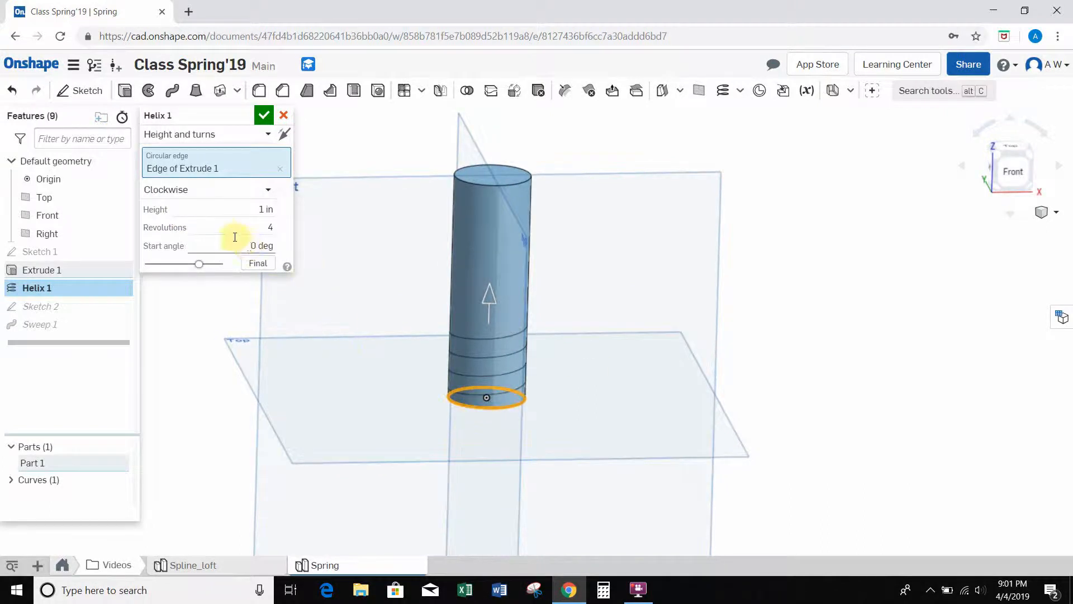
mouse_move(573, 359)
right_mouse_down()
mouse_move(525, 358)
mouse_move(560, 357)
right_mouse_up()
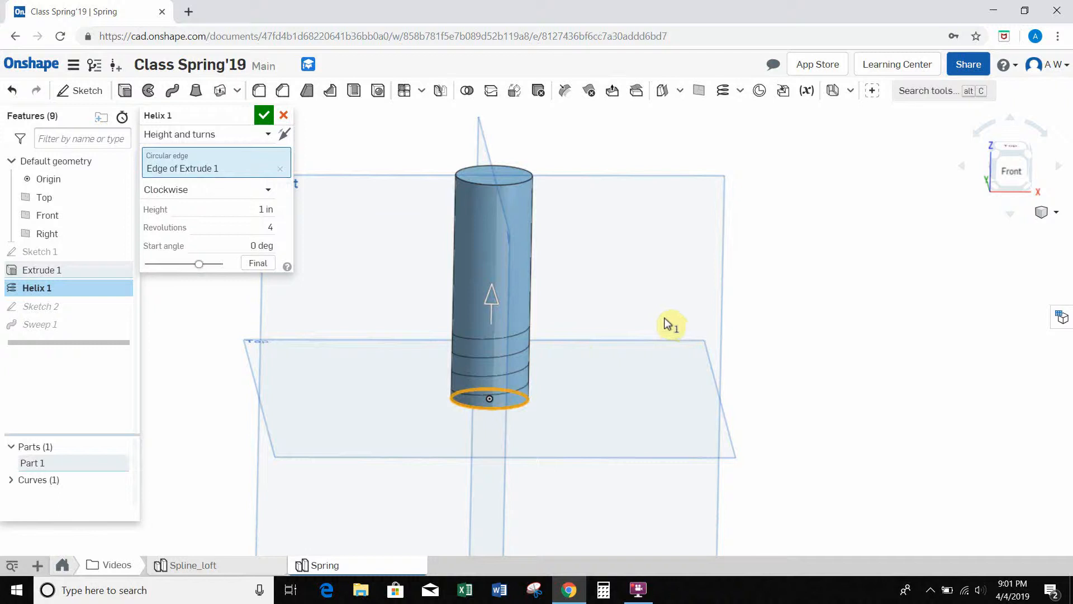
right_click_drag(667, 323, 636, 309)
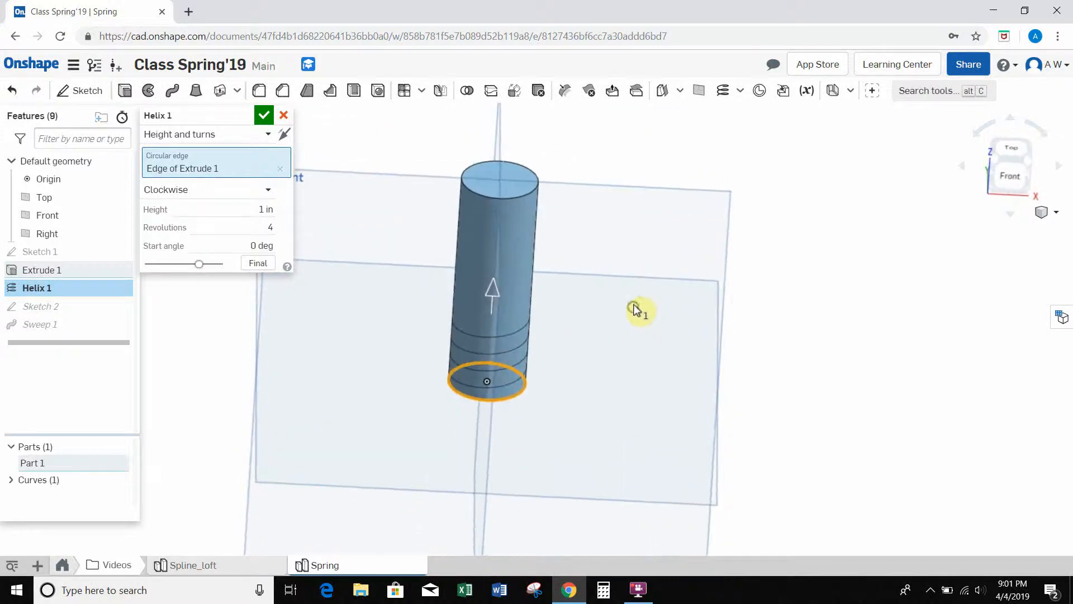
Set the helix's revolutions to 1 and accept the feature.
left_click(237, 210)
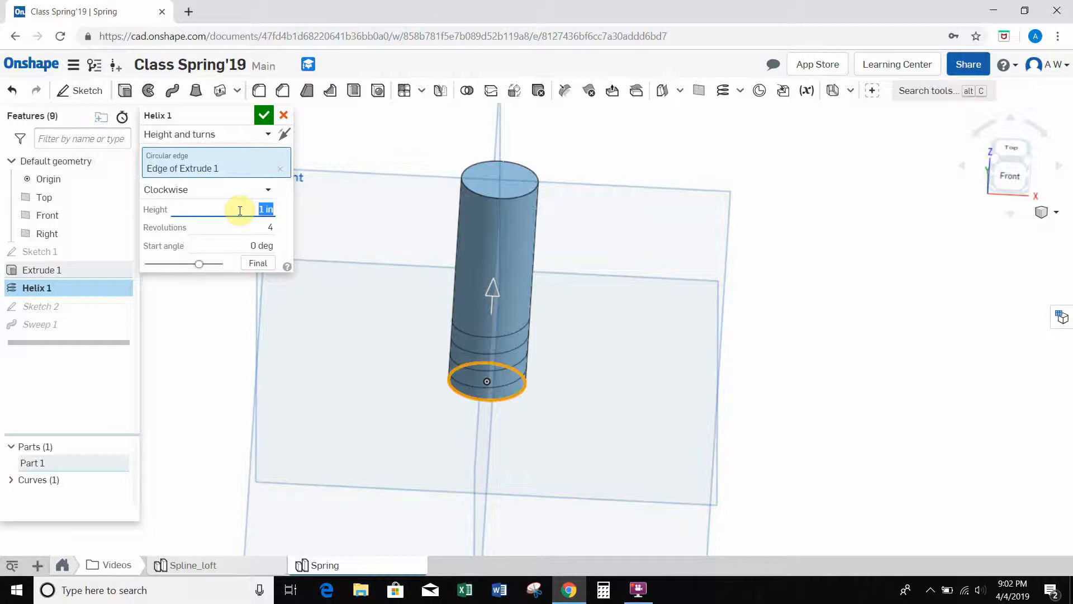
left_click(238, 226)
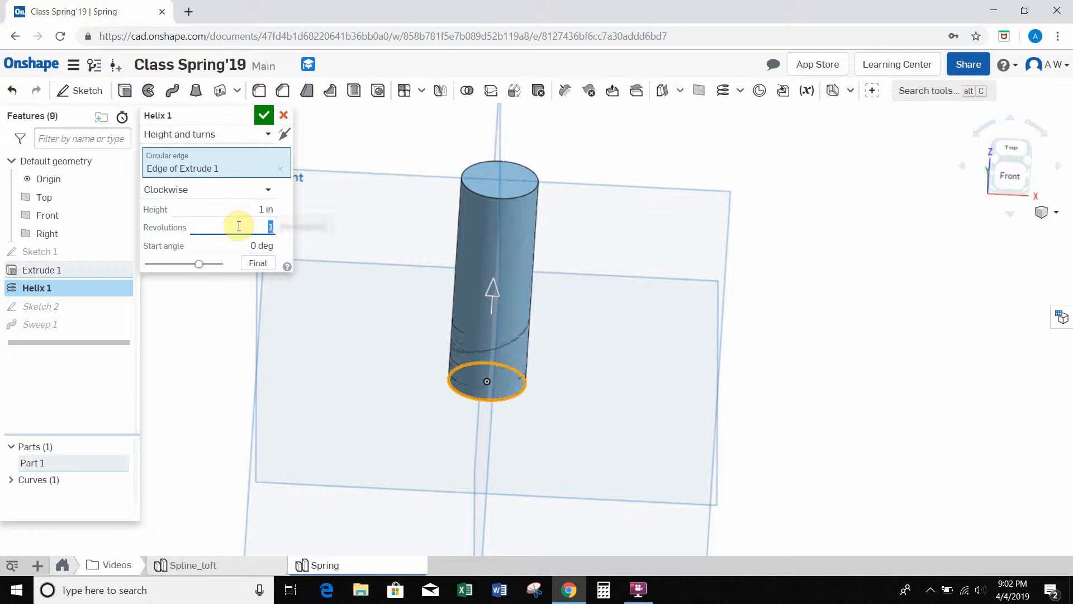
right_click_drag(554, 273, 545, 275)
left_click(261, 116)
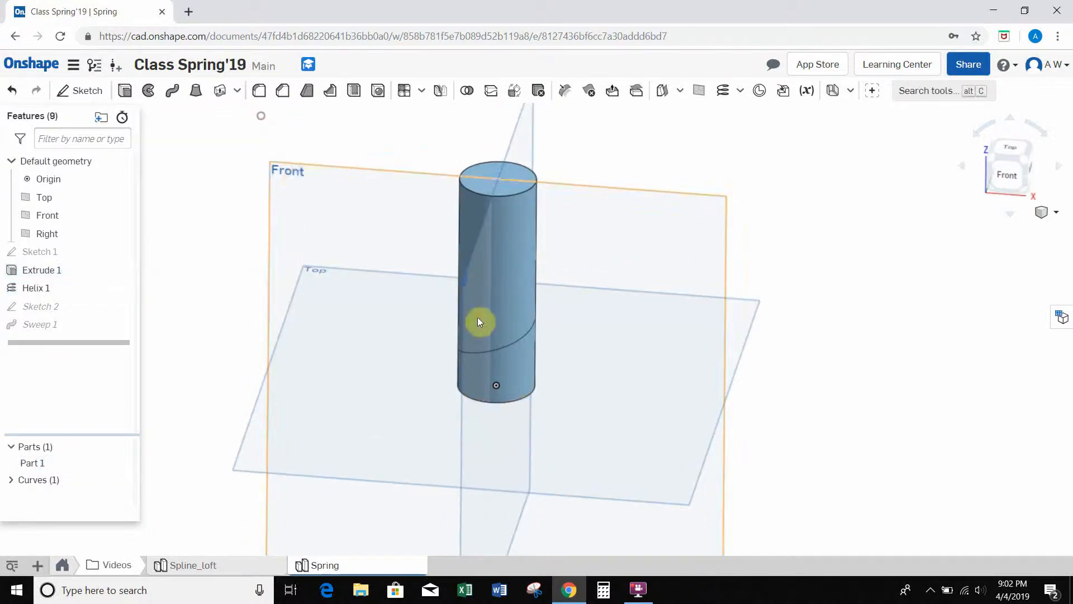
Hide the cylinder again and inspect the shortened coil from the top and front.
right_click_drag(640, 347, 611, 407)
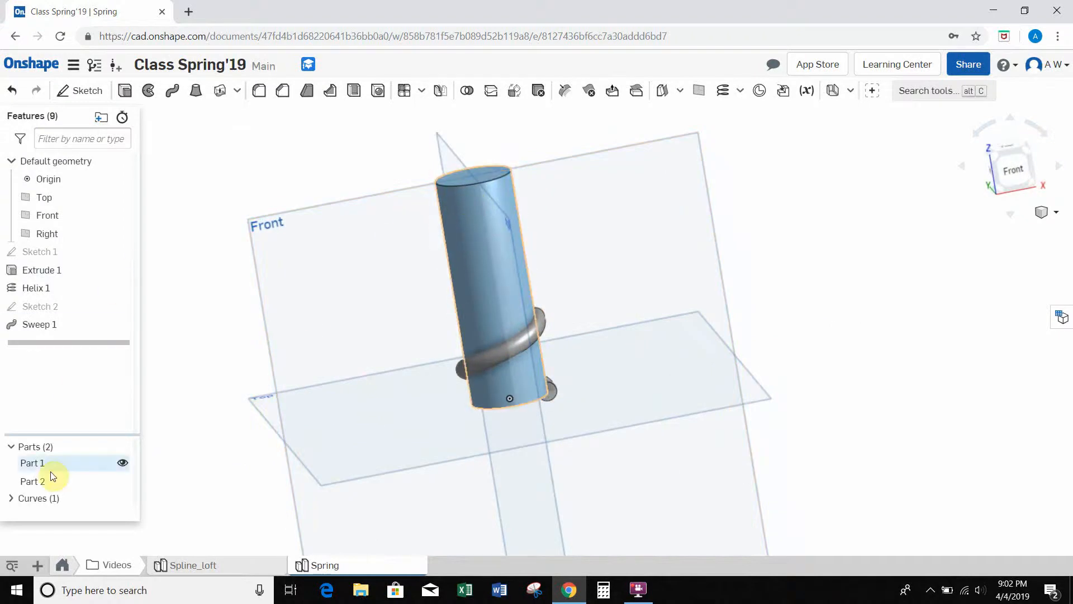
left_click(122, 463)
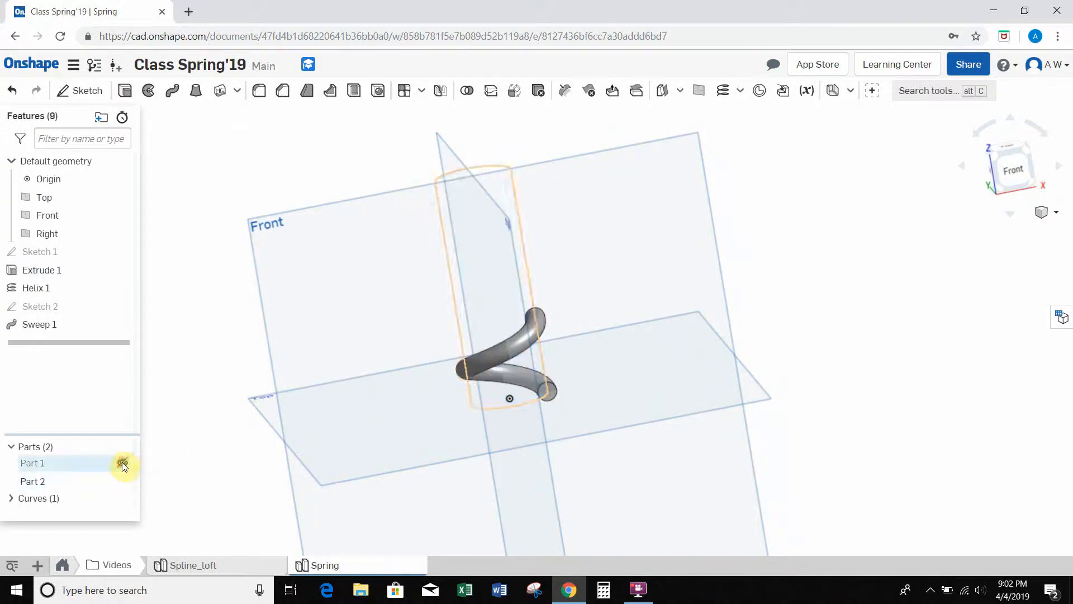
right_click_drag(583, 242, 582, 317)
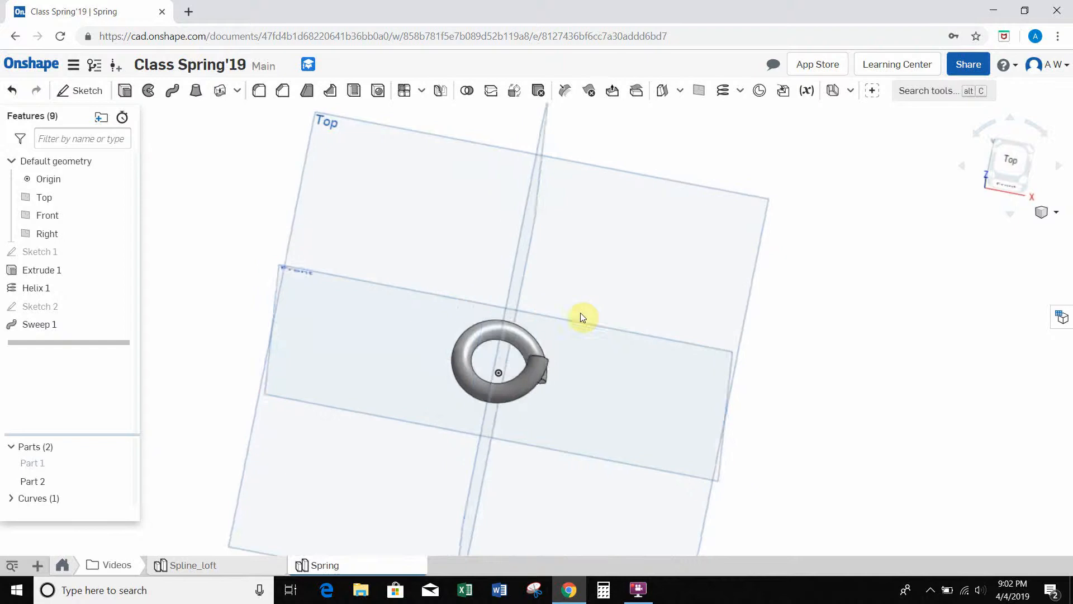
right_click_drag(601, 364, 576, 341)
right_click_drag(263, 262, 515, 317)
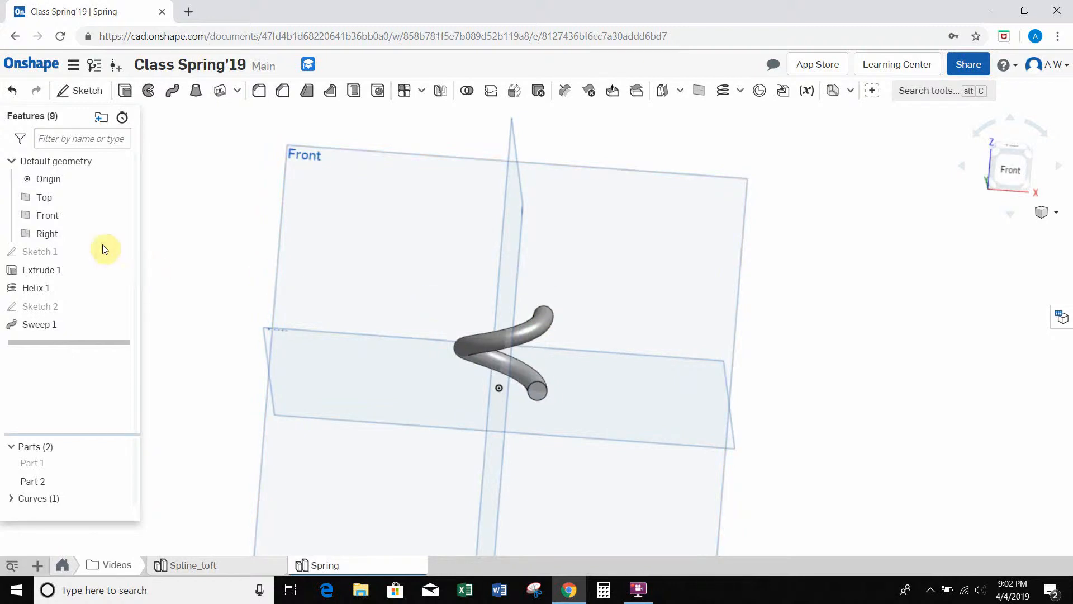
Edit the helix again, switch its type back to Turns, accept it and check the stretched coil.
right_click(35, 295)
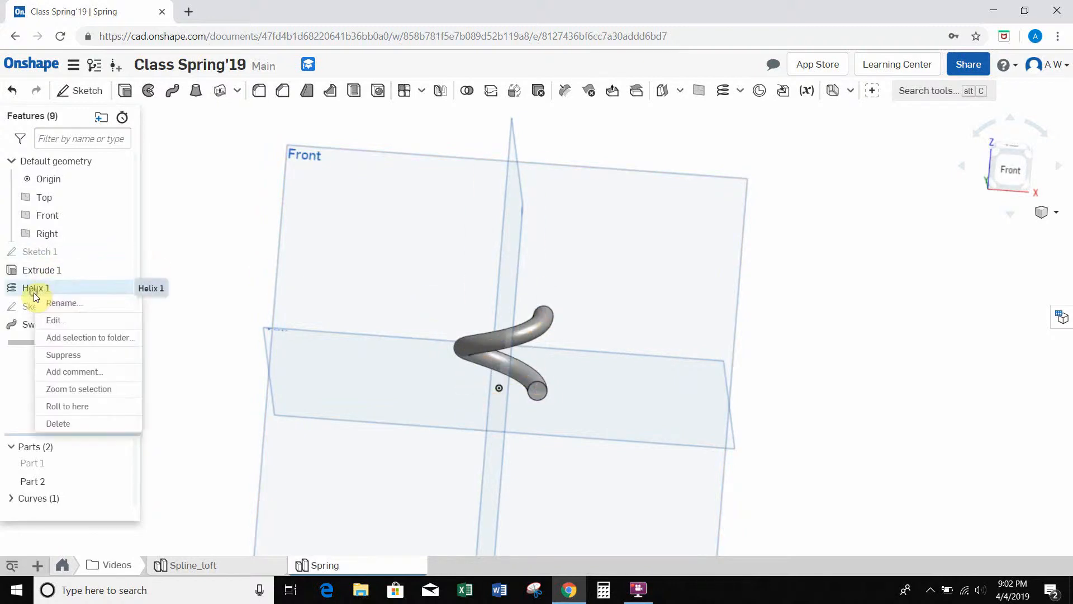
left_click(63, 327)
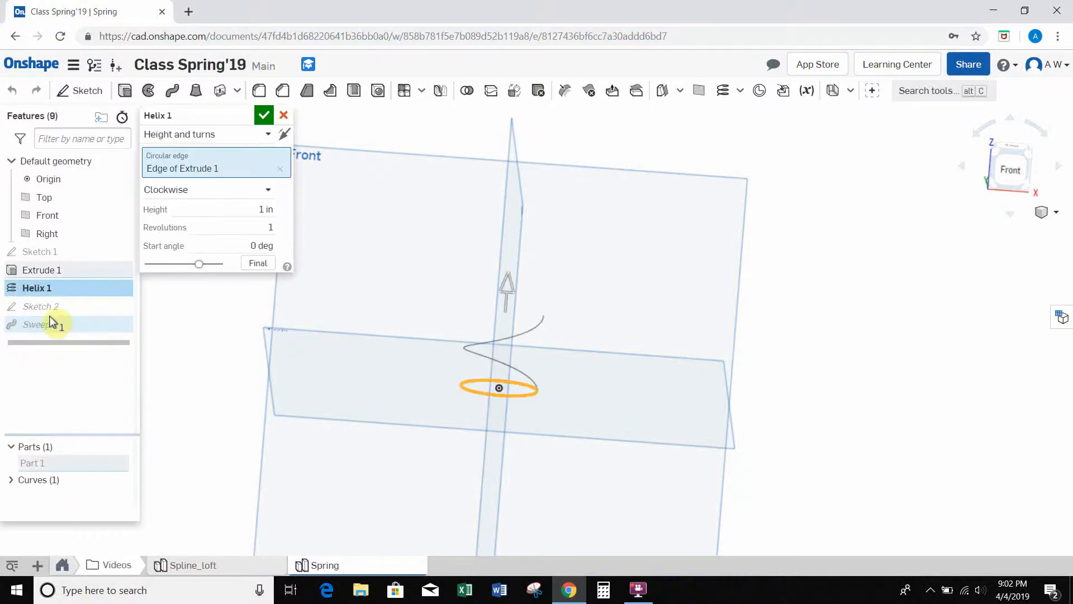
left_click(219, 137)
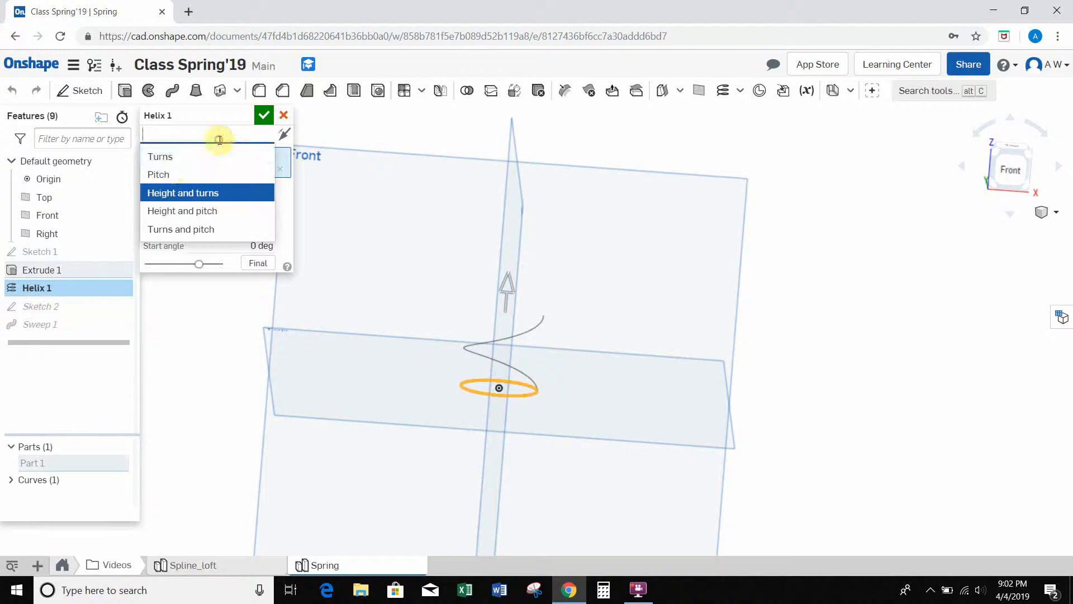
left_click(167, 157)
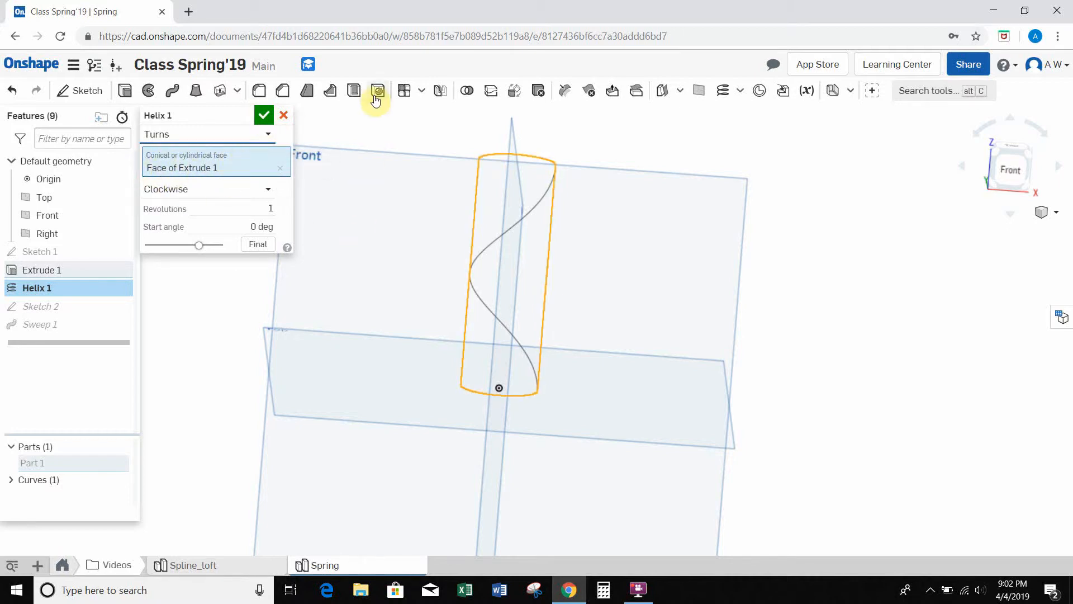
left_click(273, 117)
right_click_drag(557, 262, 633, 271)
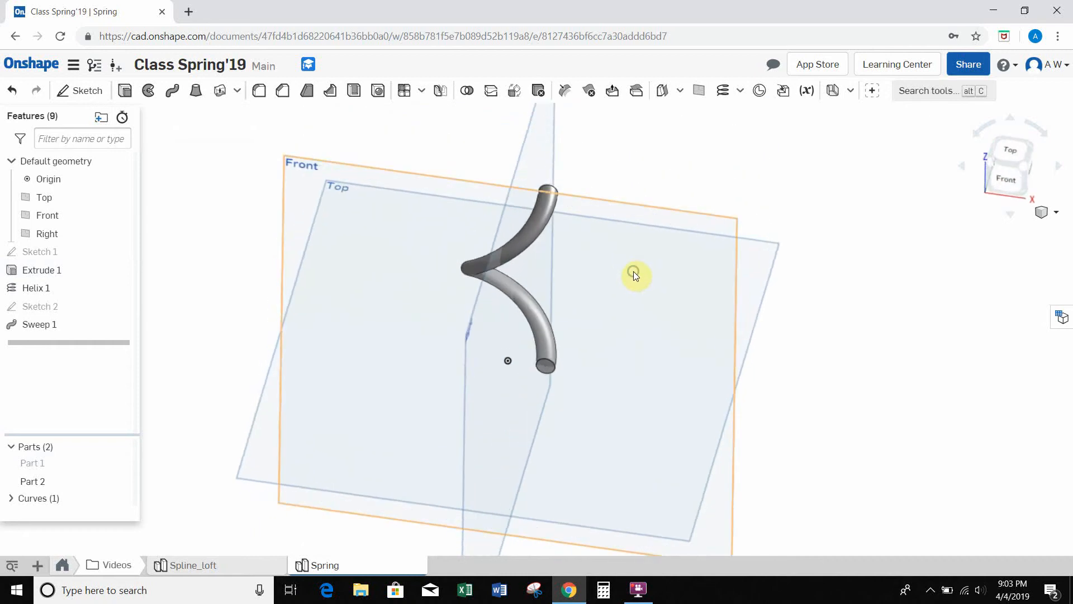